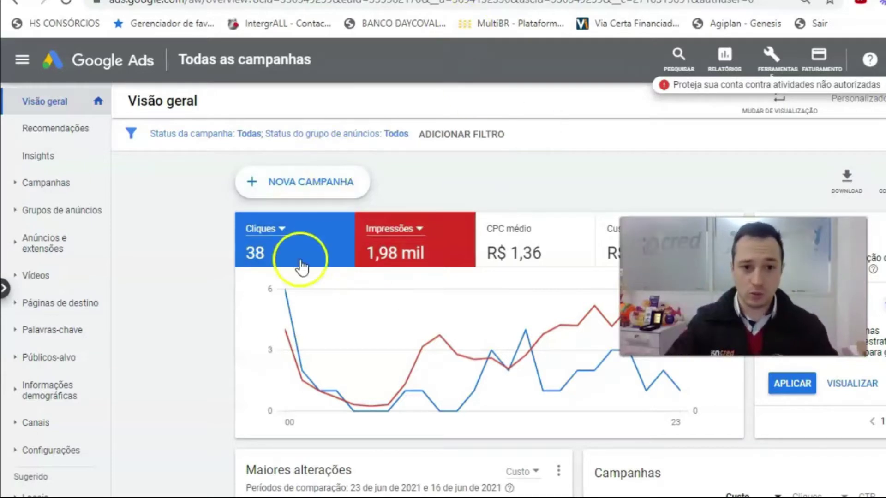
- Switch from the Google Ads overview to the Facebook Ads Manager campaign list
left_click(124, 1)
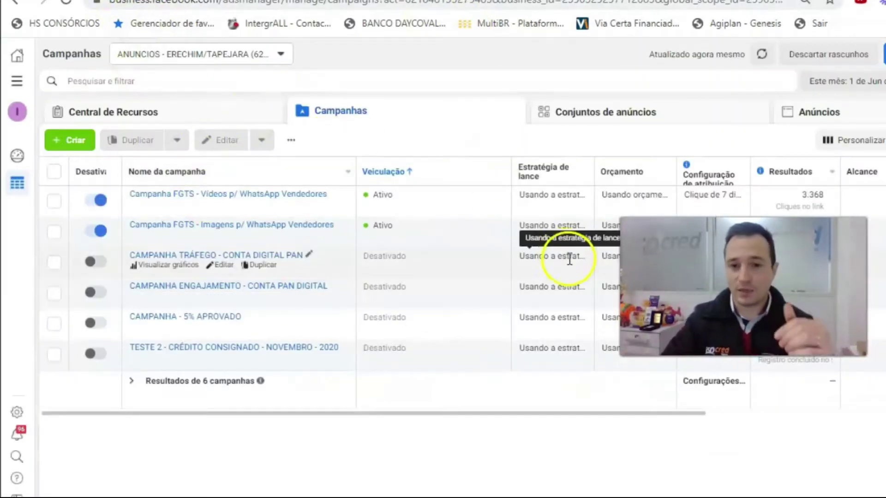
- Return to the Google Ads overview showing 38 clicks and 1,98 mil impressions
left_click(333, 1)
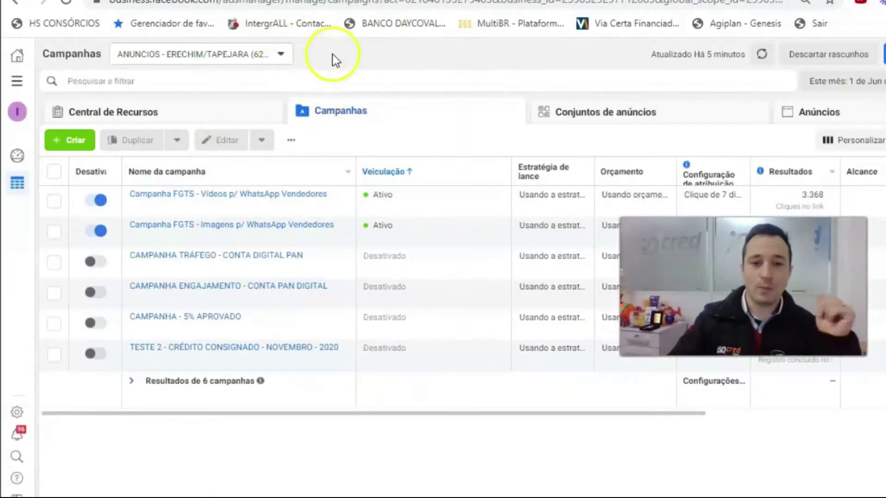
left_click(356, 4)
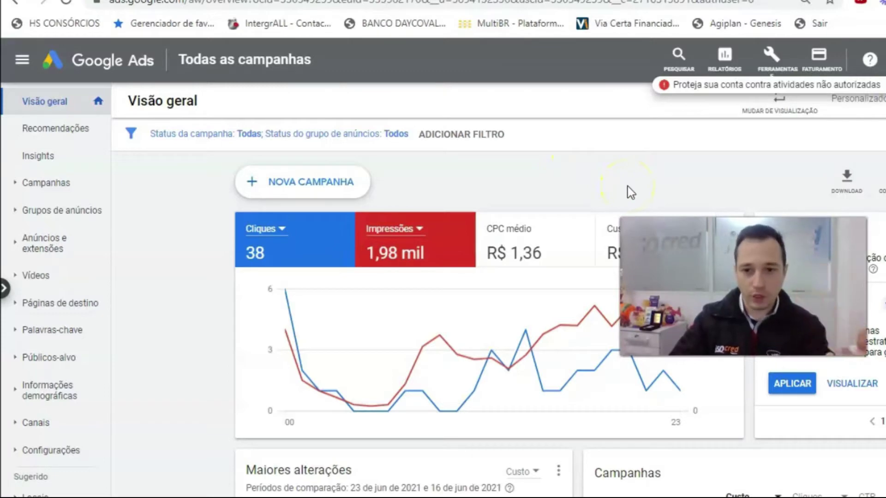
- Open Todas as campanhas to list the account's four active campaigns
key("ctrl+Tab")
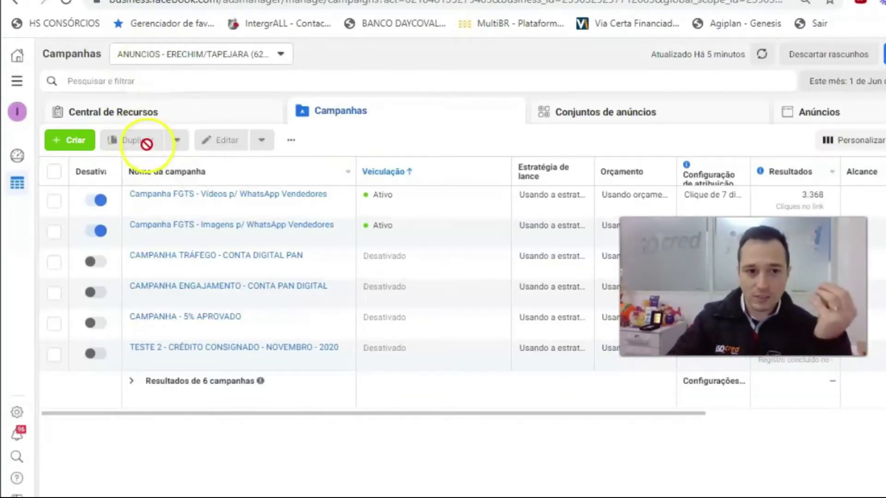
key("ctrl+shift+Tab")
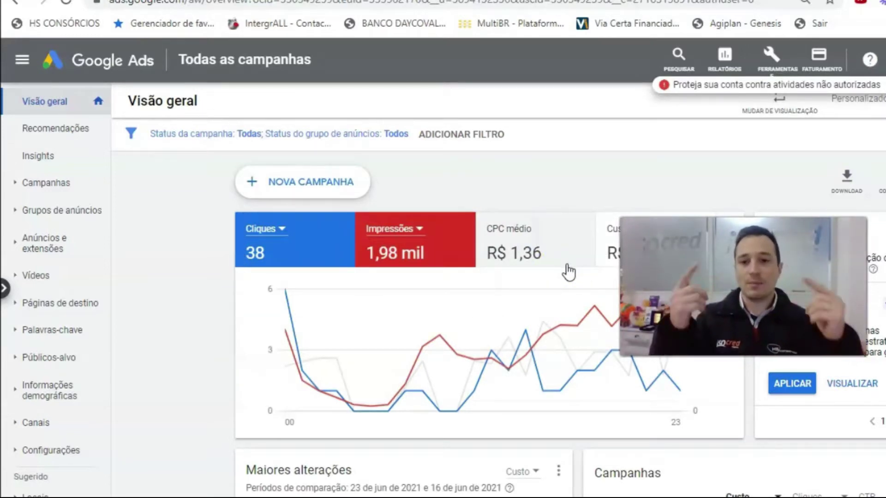
left_click(190, 59)
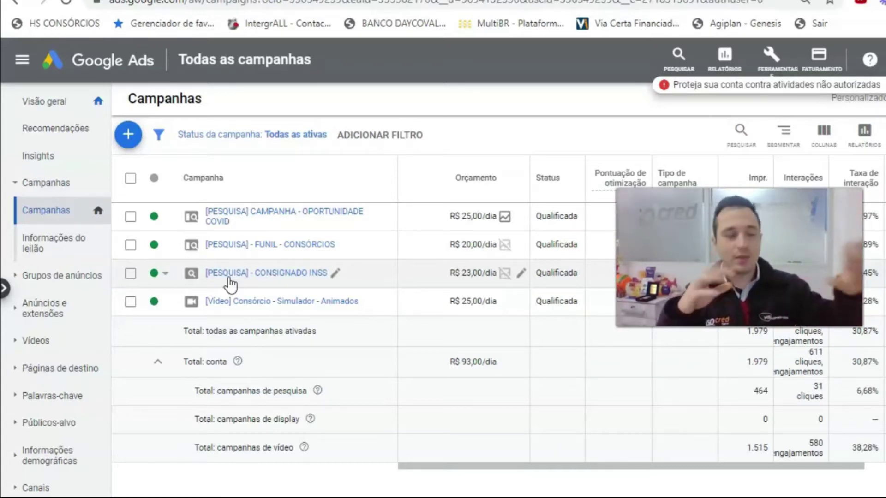
left_click(265, 215)
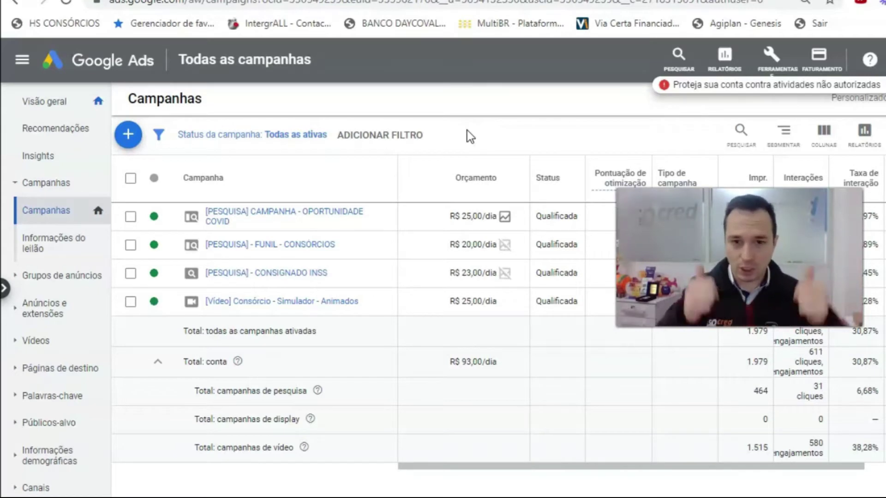
- Create a new Rede de pesquisa campaign with goal Tráfego do site and continue to its settings
left_click(131, 139)
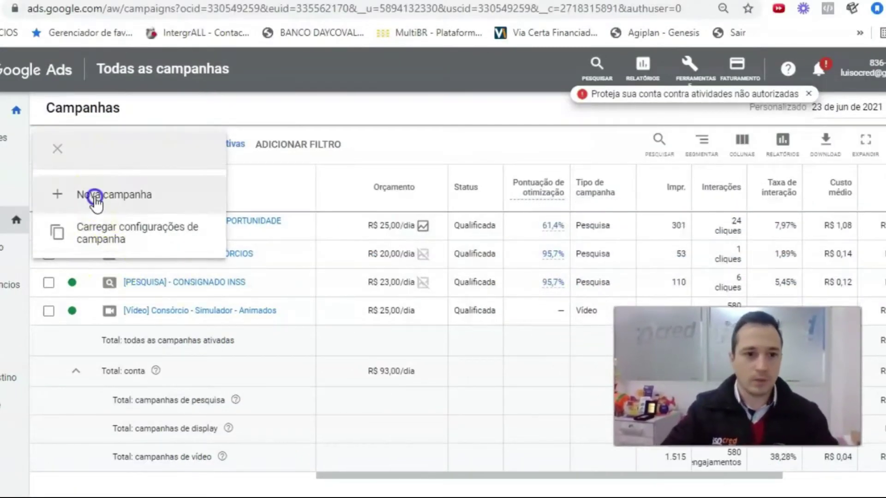
left_click(95, 199)
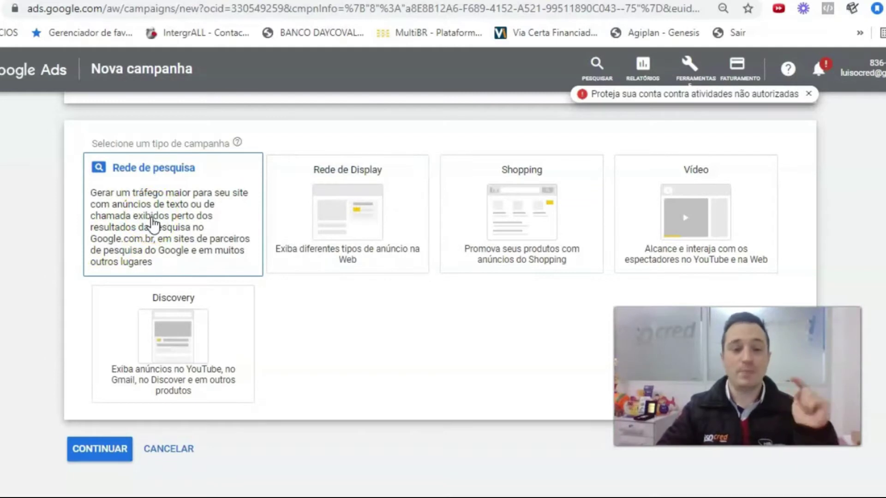
left_click(153, 216)
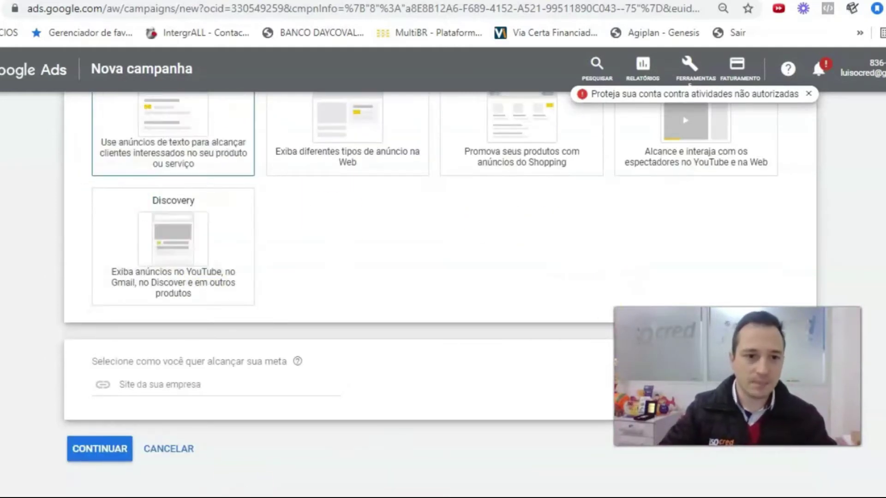
left_click(106, 450)
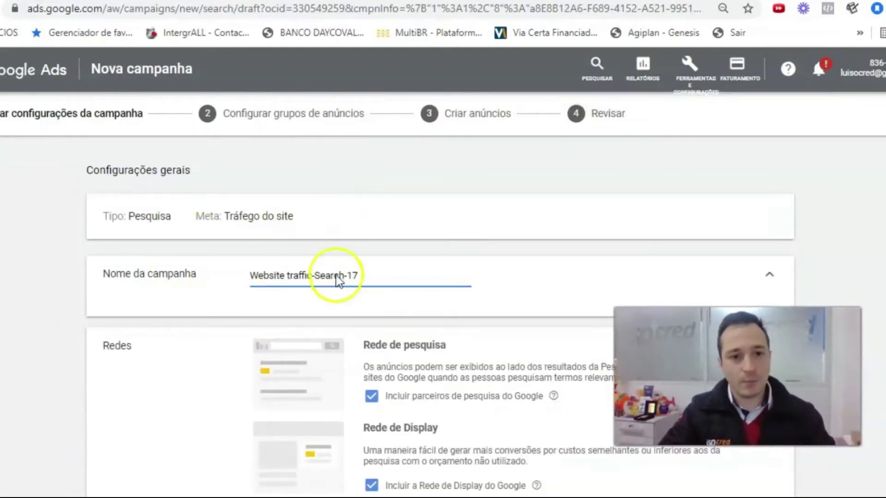
- Replace the default name Website traffic-Search-17 with '[Pesquisa] - FGTS'
left_click_drag(363, 275, 255, 274)
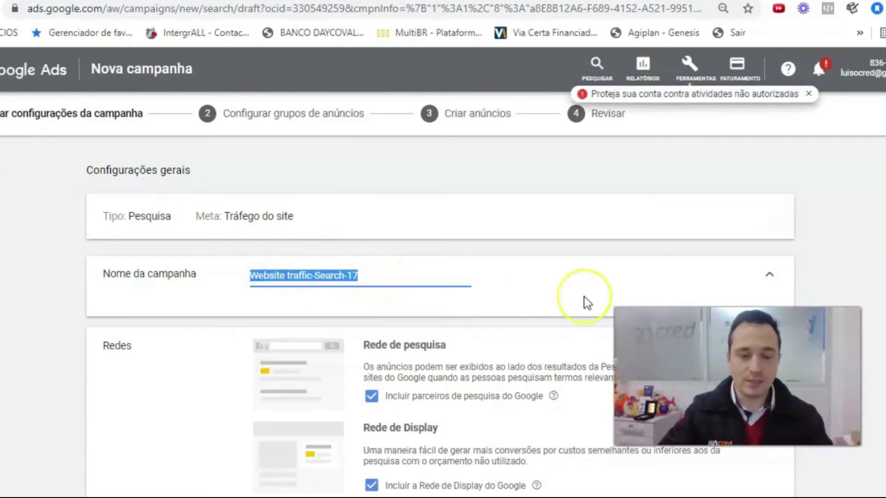
key("BackSpace")
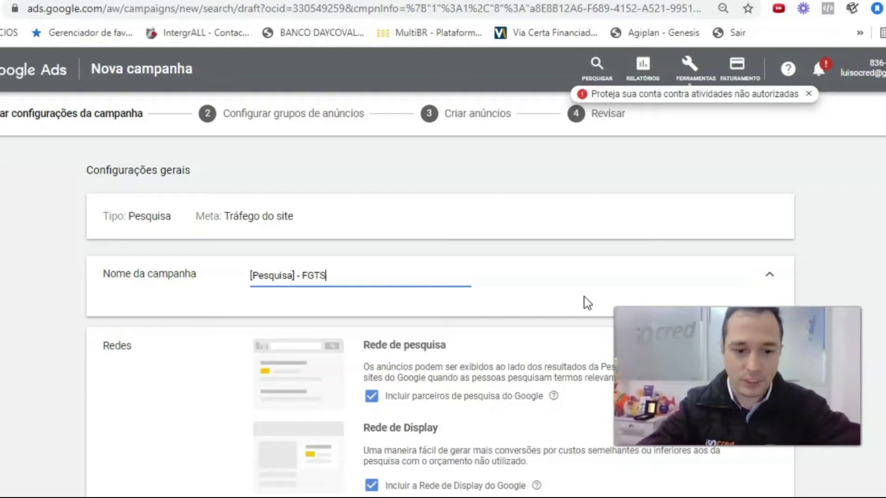
scroll(461, 300, "down", 2)
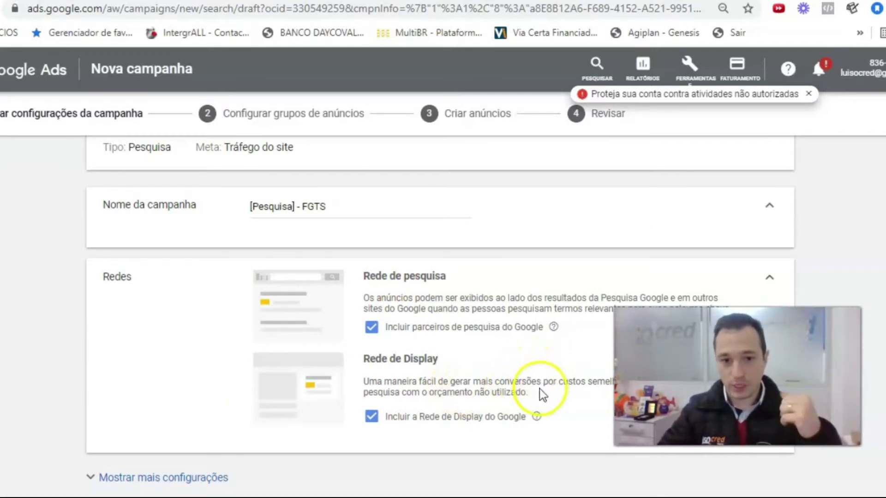
- Exclude the campaign from the Google Display Network
left_click(369, 417)
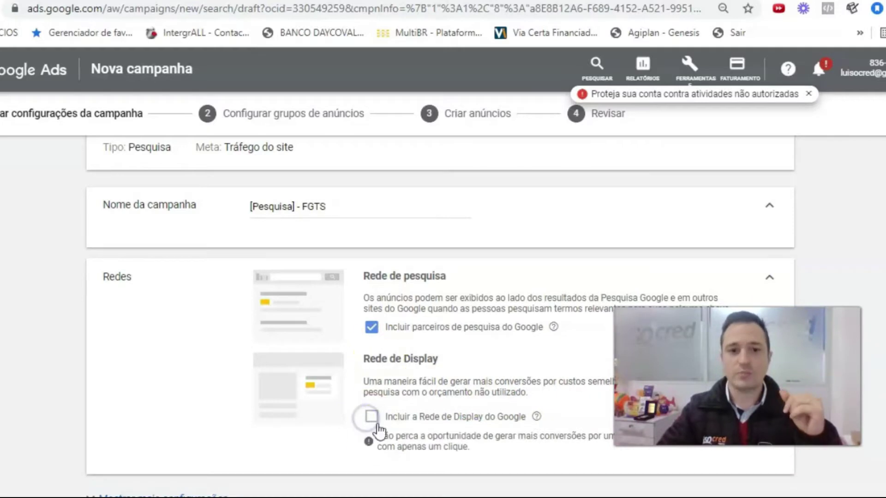
scroll(377, 304, "down", 3)
scroll(372, 318, "down", 6)
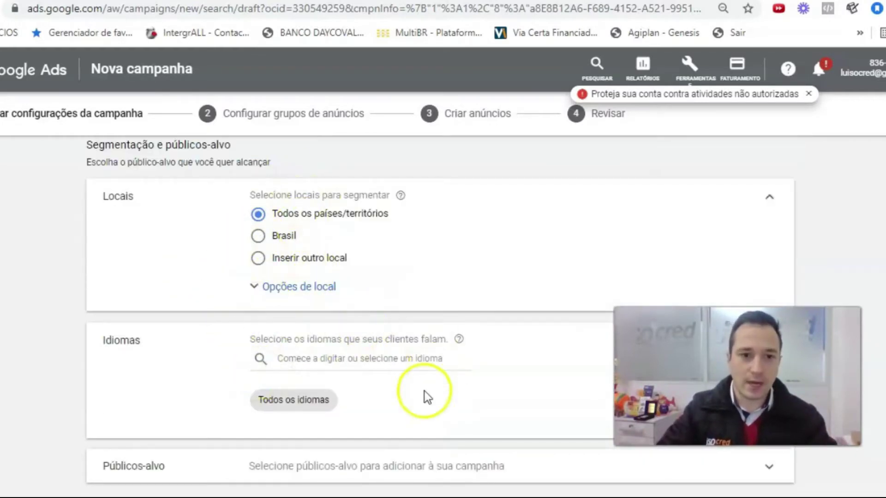
scroll(413, 395, "up", 1)
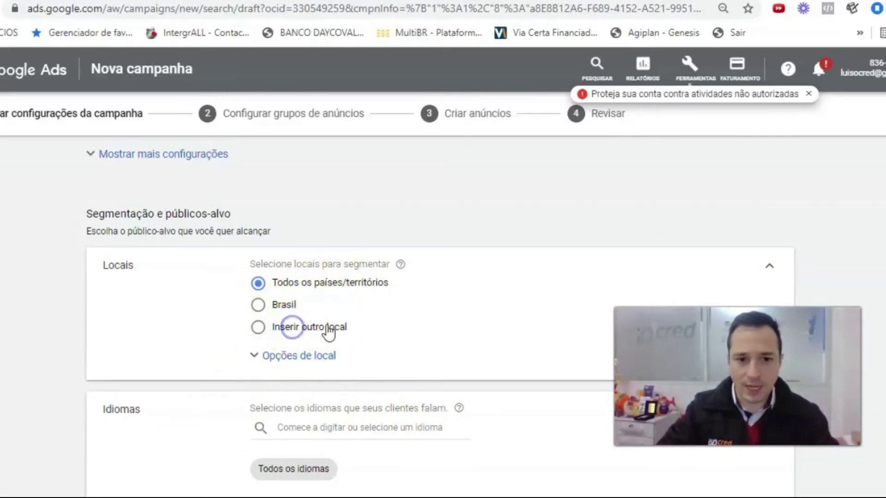
- Target the campaign only at Rio Grande do Sul, Brasil (estado)
left_click(330, 329)
type("r")
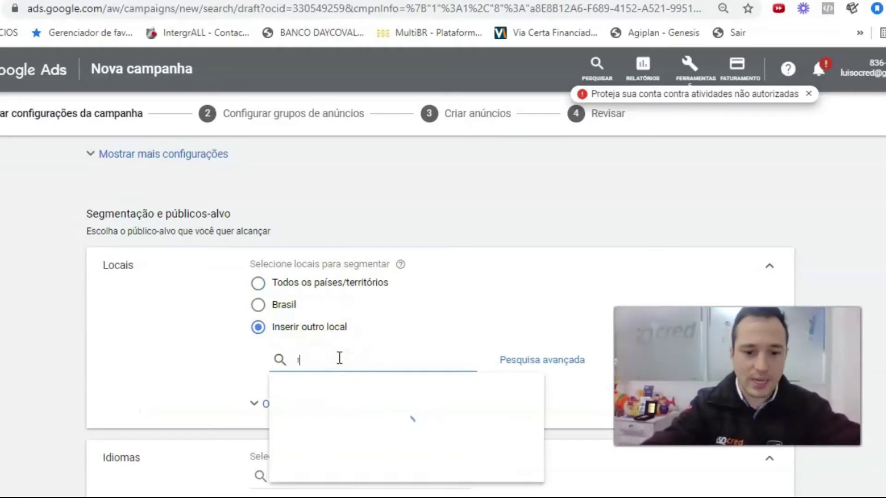
type("io grande")
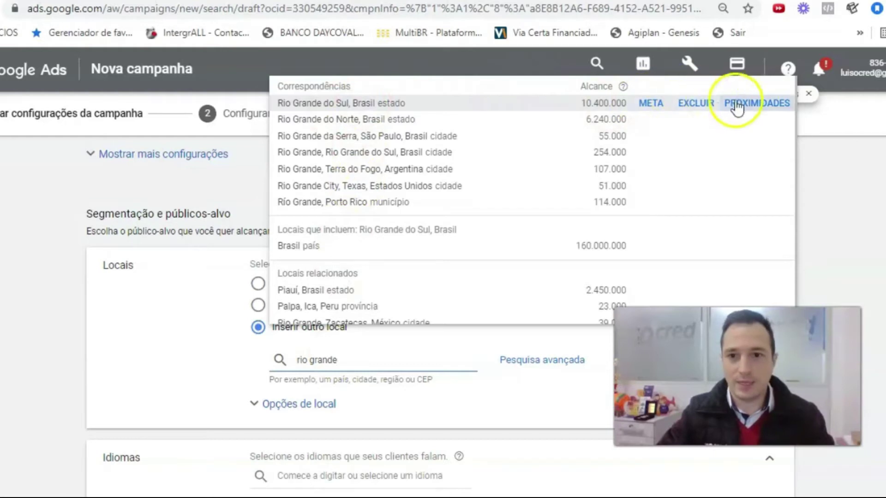
left_click(650, 104)
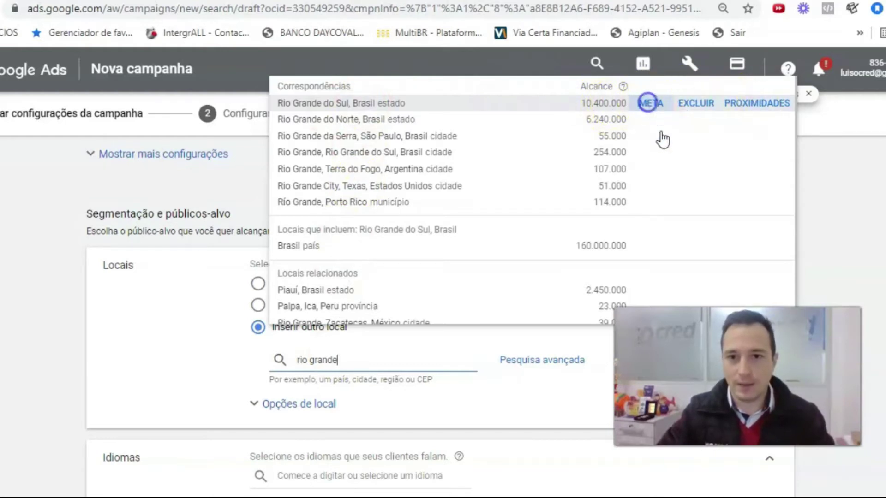
scroll(401, 369, "down", 3)
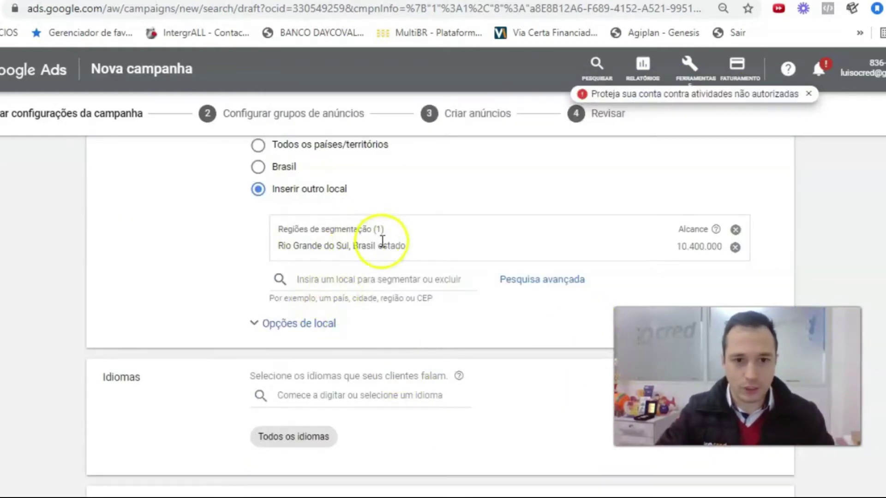
scroll(396, 284, "down", 1)
scroll(394, 286, "down", 1)
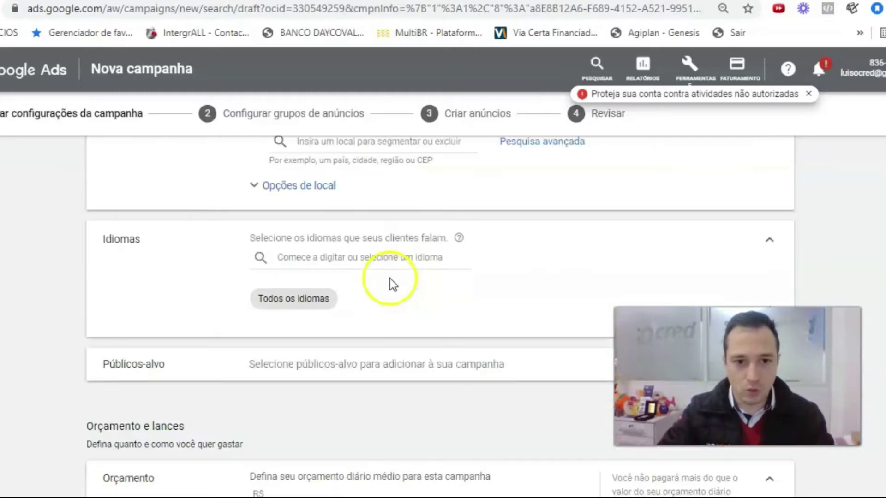
scroll(389, 282, "up", 2)
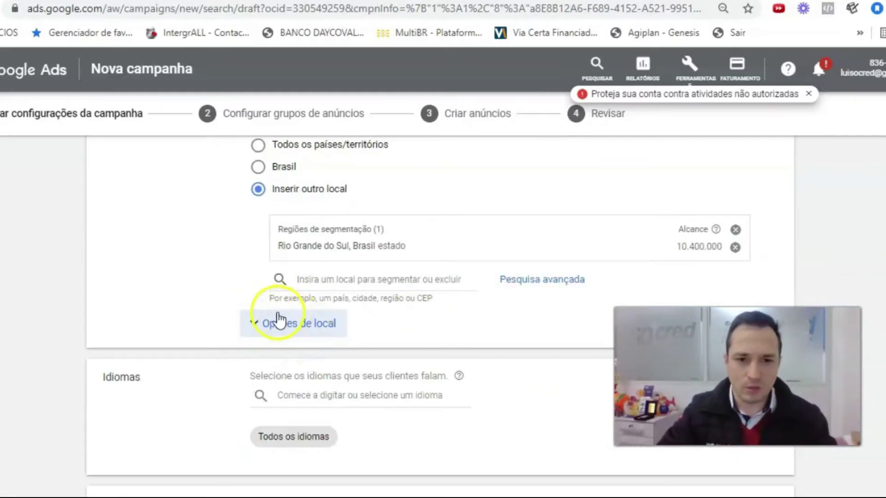
scroll(348, 314, "down", 2)
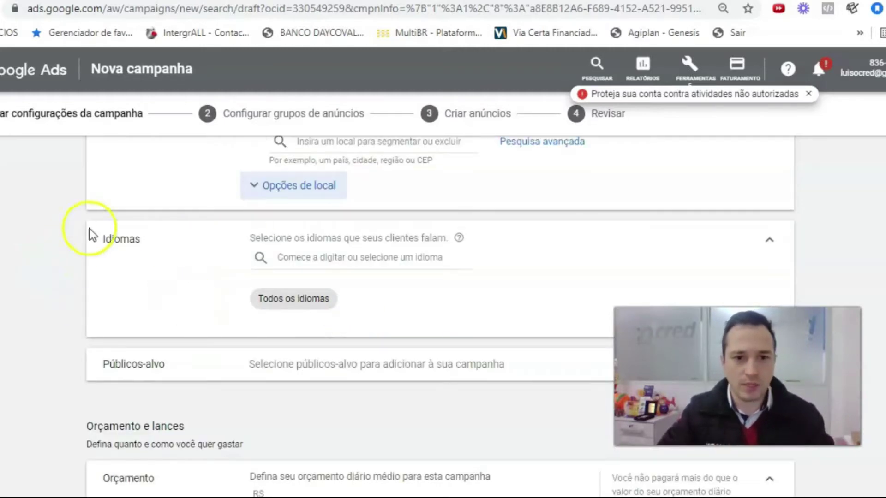
scroll(133, 291, "down", 1)
left_click(431, 297)
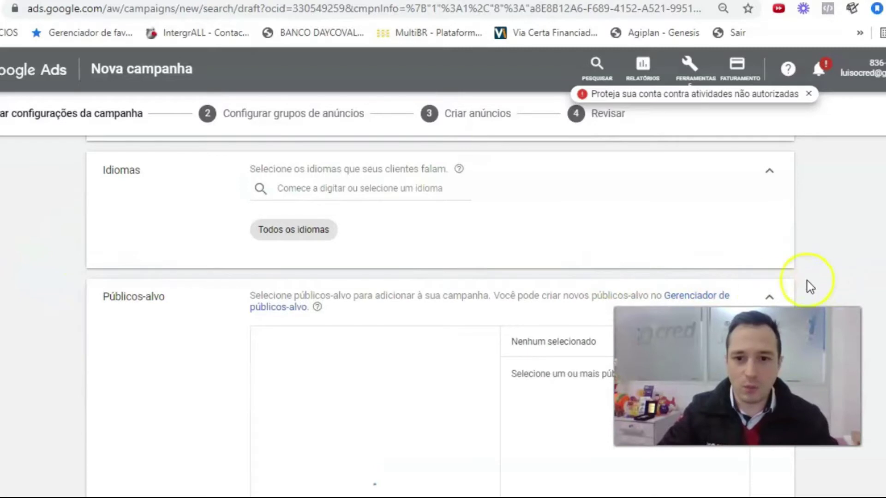
scroll(480, 327, "down", 3)
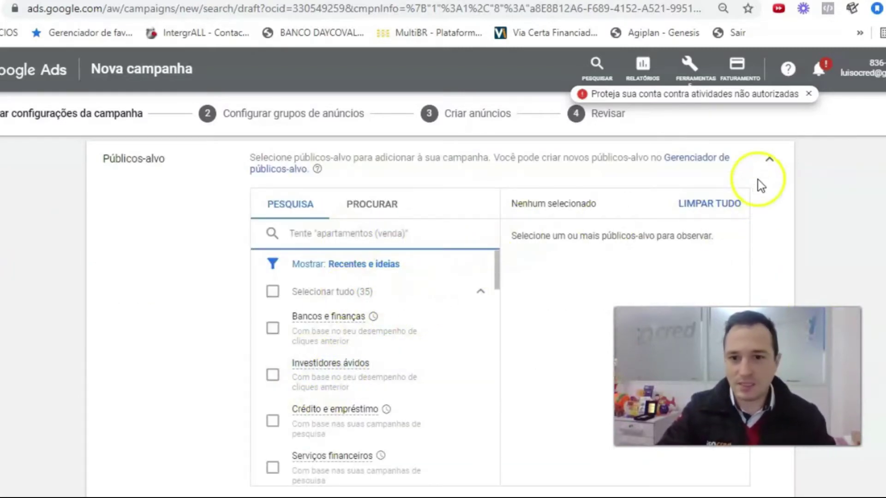
left_click(769, 162)
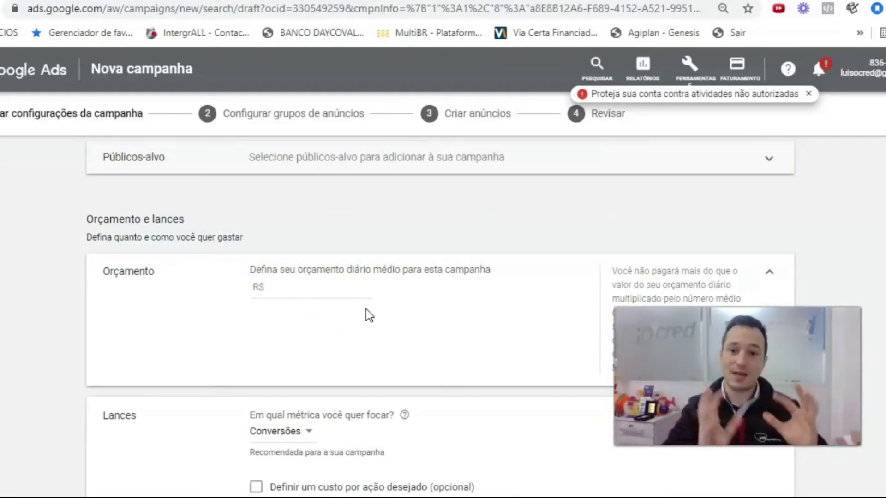
- Enter 15 in the Orçamento field for an R$ 15,00 average daily budget
left_click(310, 282)
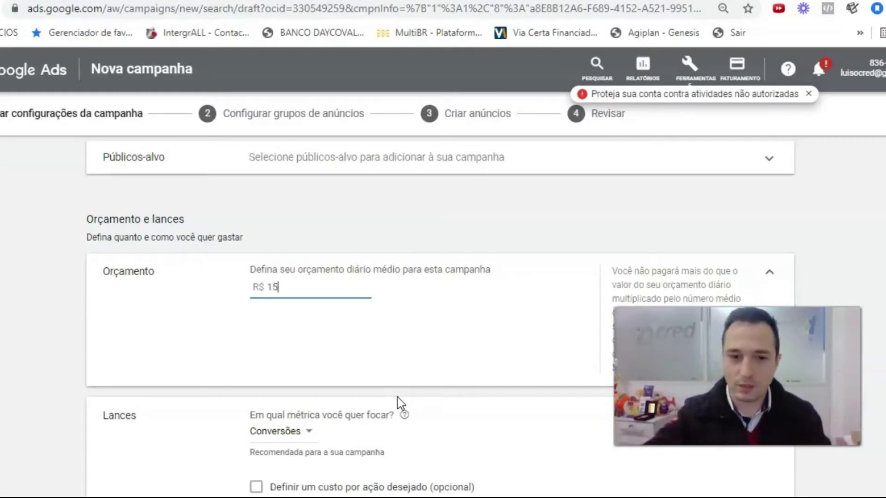
left_click(397, 397)
scroll(398, 397, "down", 3)
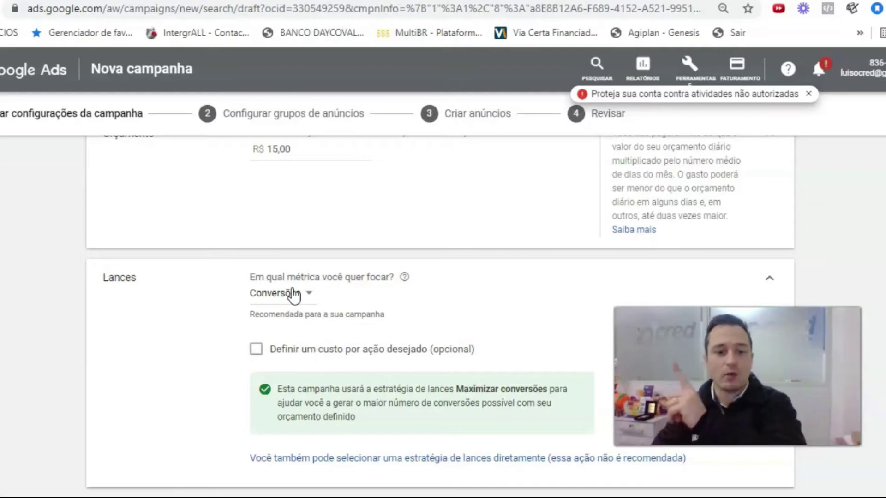
- Switch bidding focus from Conversões to Cliques and enable a maximum CPC limit
left_click(294, 295)
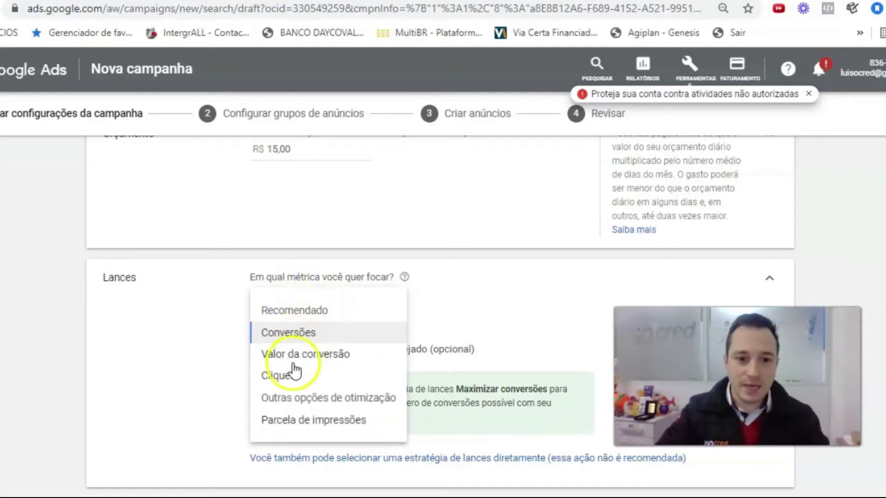
left_click(287, 375)
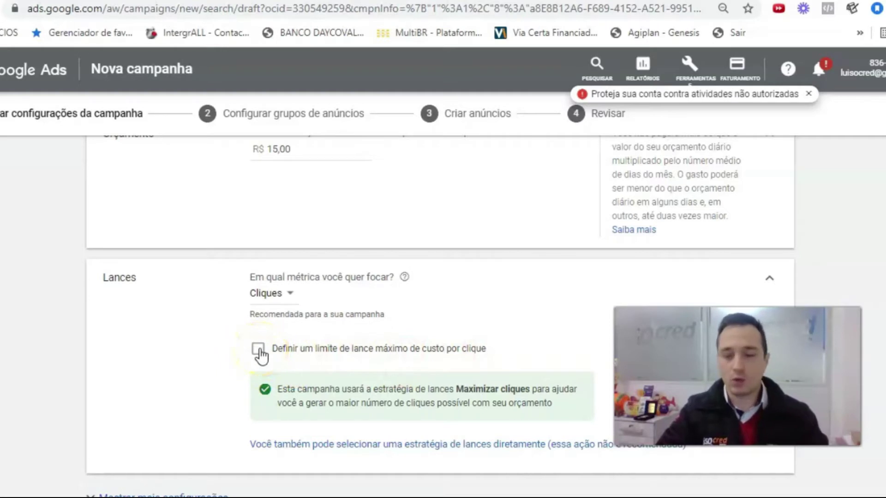
left_click(259, 350)
scroll(272, 363, "down", 1)
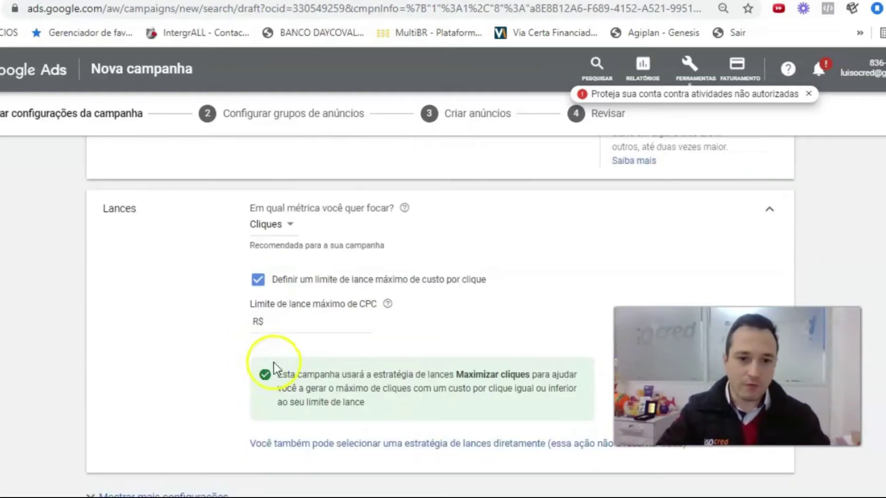
- Set the maximum CPC limit to R$ 5,00, correcting the initial R$ 1,00
left_click(305, 324)
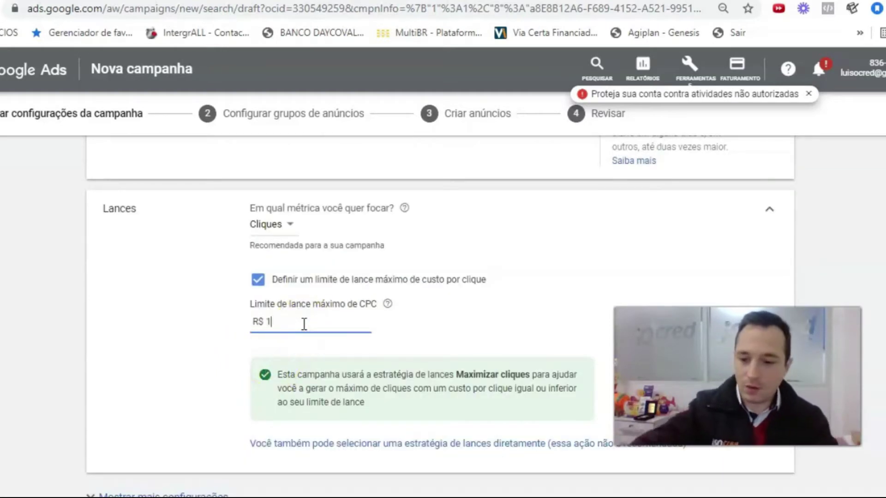
type("1,00")
key("Tab")
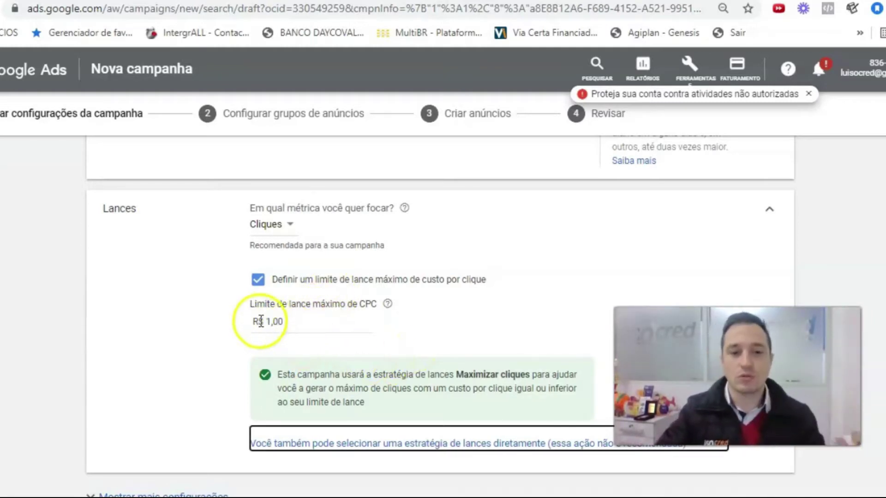
left_click(265, 322)
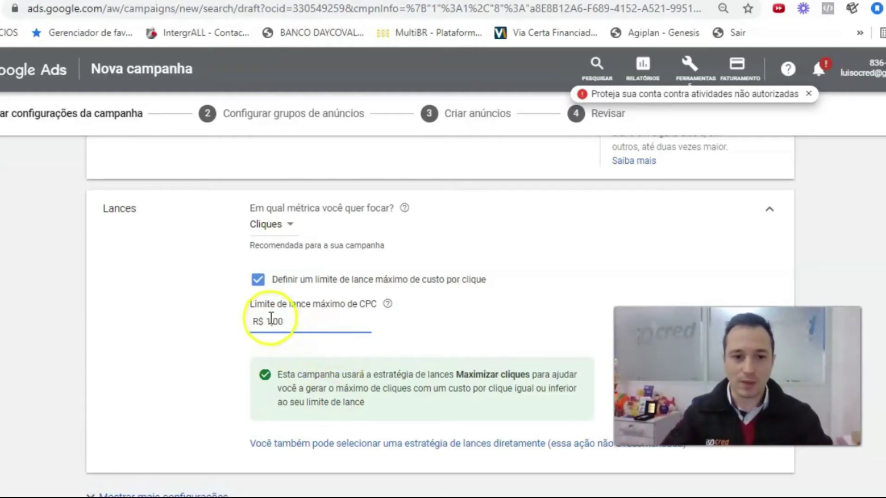
left_click(268, 318)
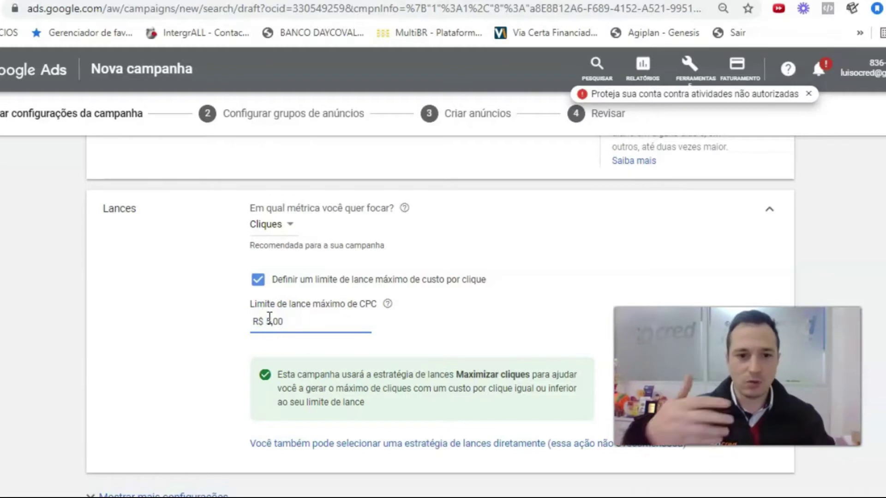
key("Tab")
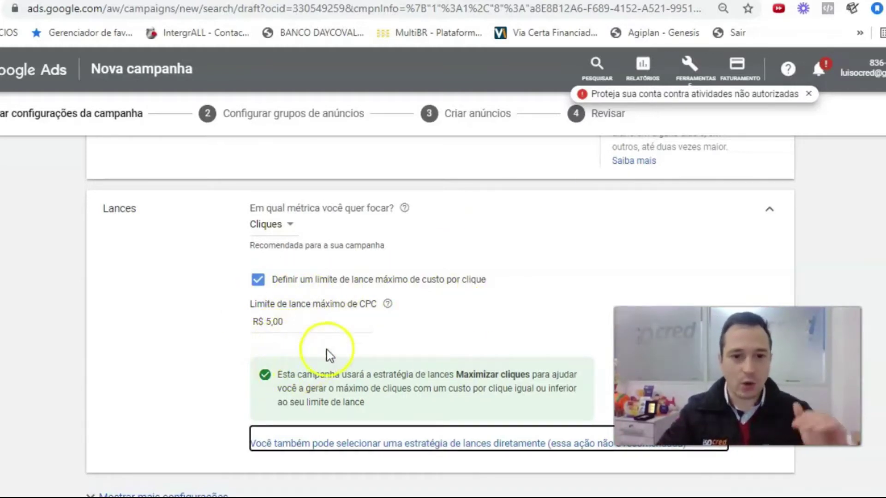
scroll(323, 334, "down", 3)
scroll(350, 323, "down", 4)
scroll(365, 318, "down", 2)
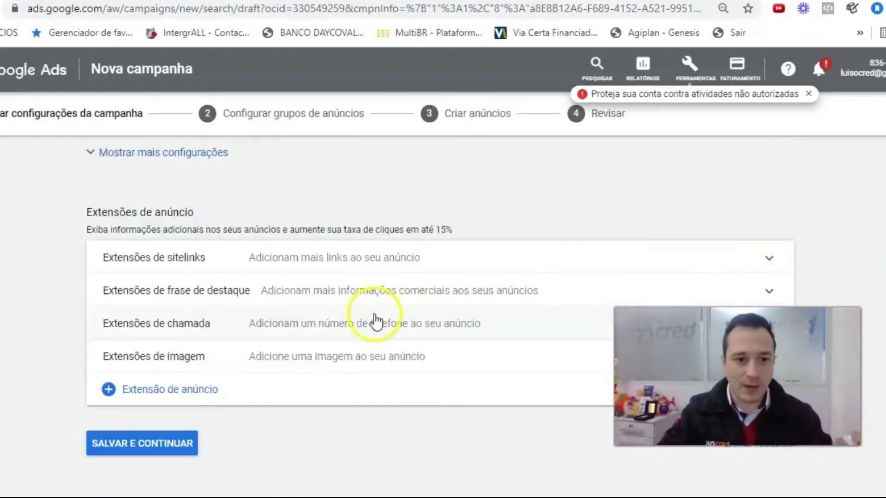
left_click(130, 153)
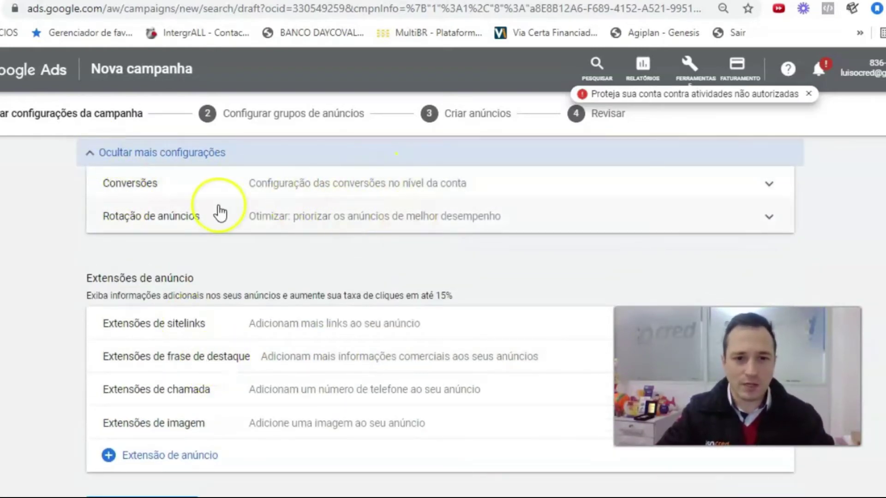
left_click(89, 152)
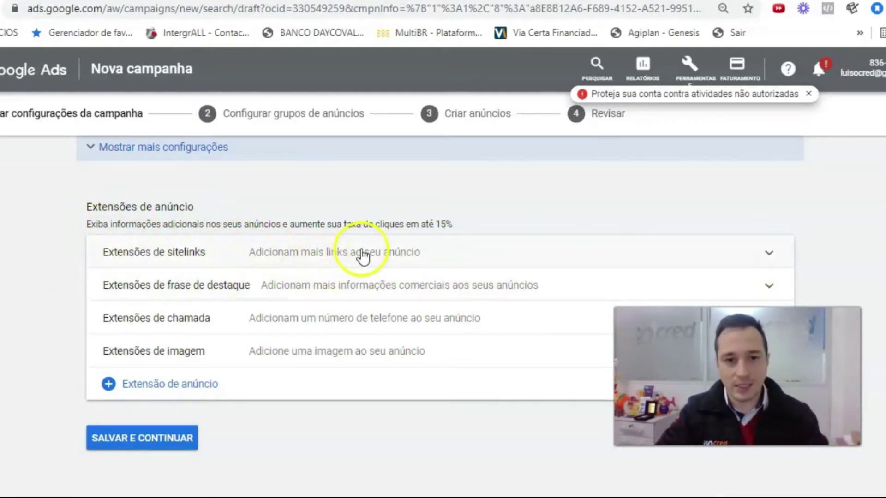
- Create sitelink 1 titled 'Antecipe o seu FGTS' with description 'Até 5 anos do seu saldo'
left_click(770, 253)
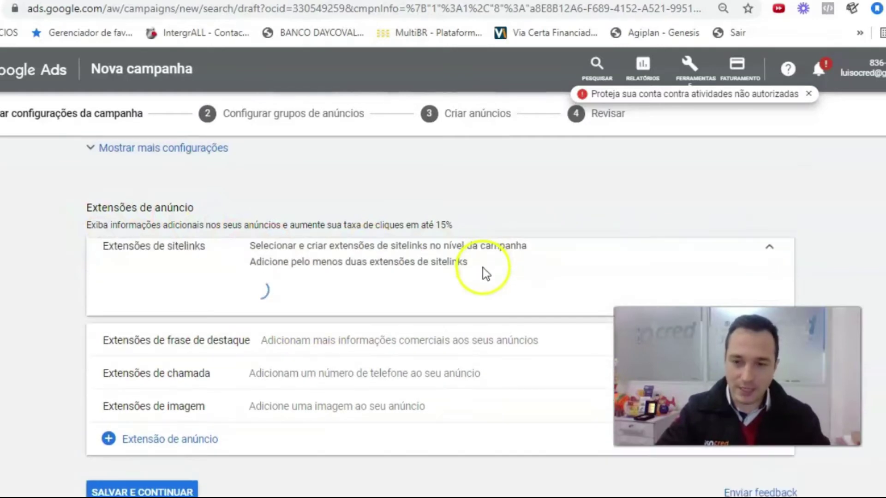
scroll(314, 279, "down", 1)
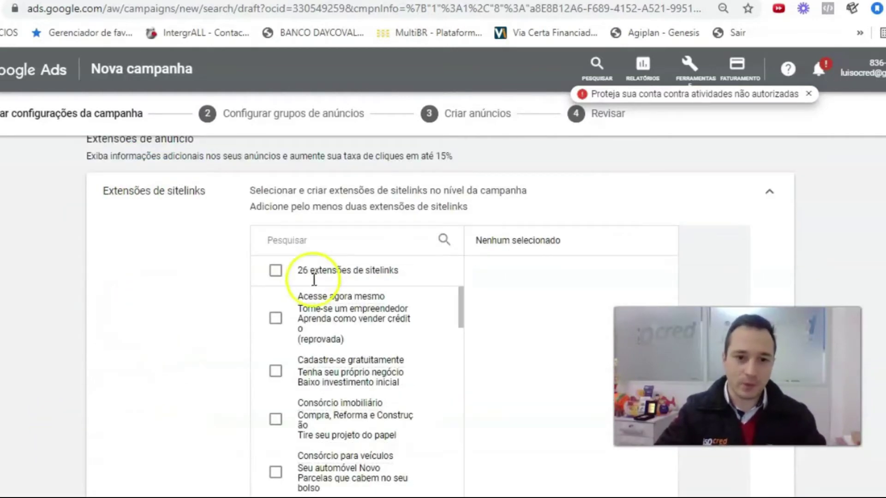
scroll(323, 369, "down", 12)
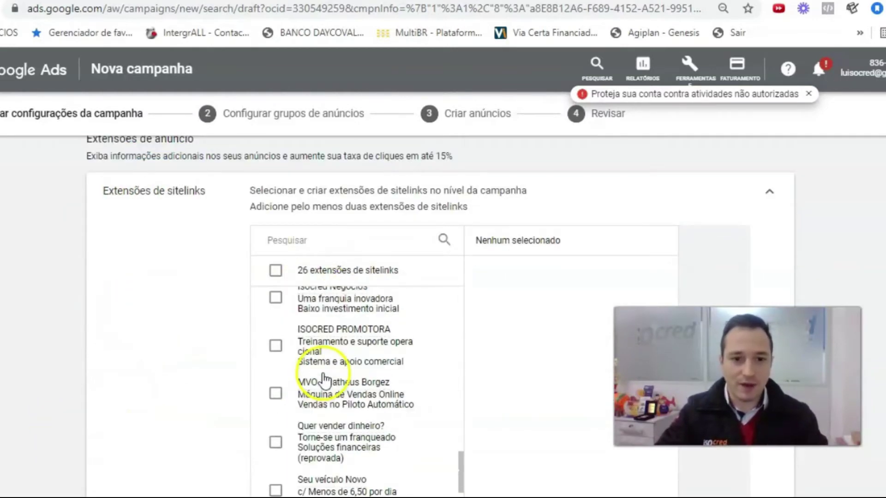
scroll(325, 381, "down", 5)
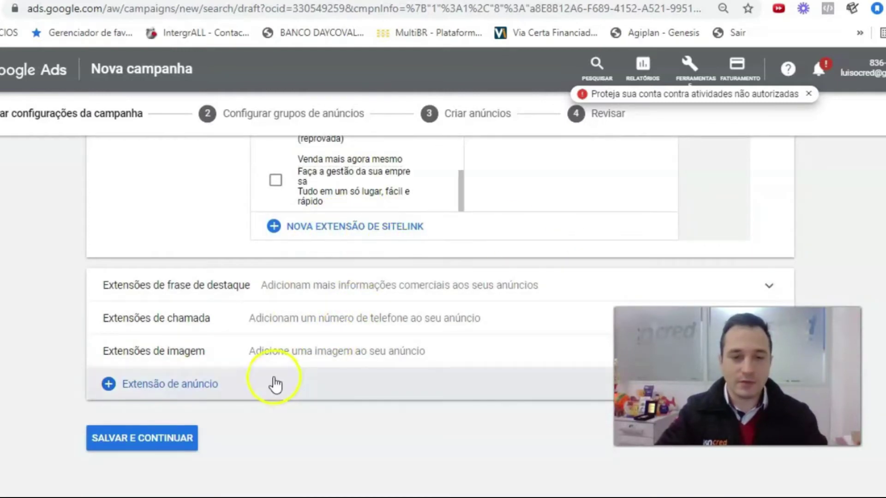
scroll(276, 384, "up", 3)
left_click(340, 366)
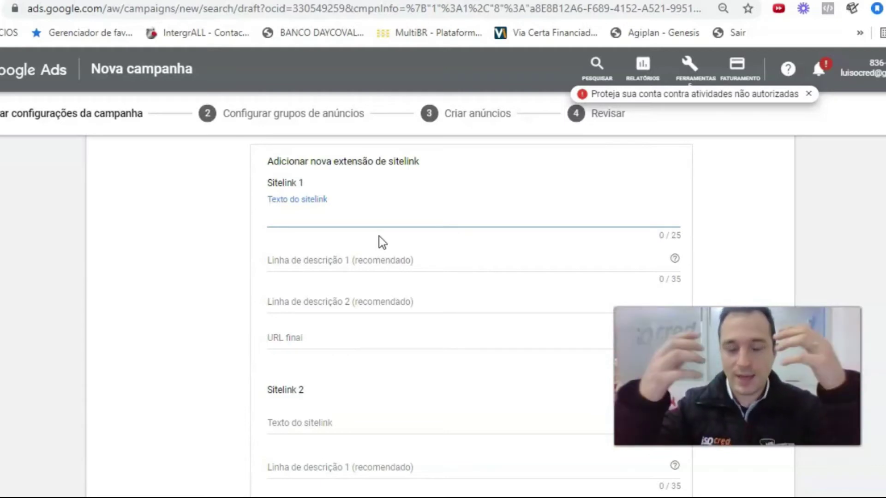
type("Antecipe")
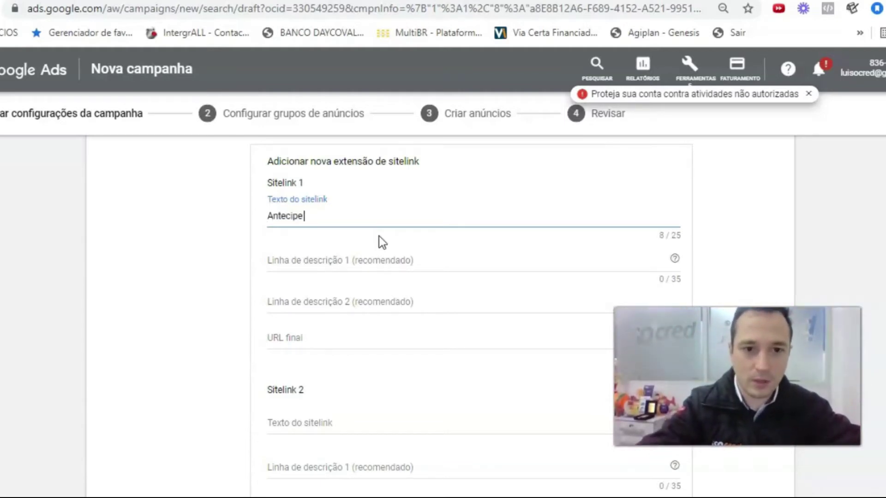
type(" o seu FGTS")
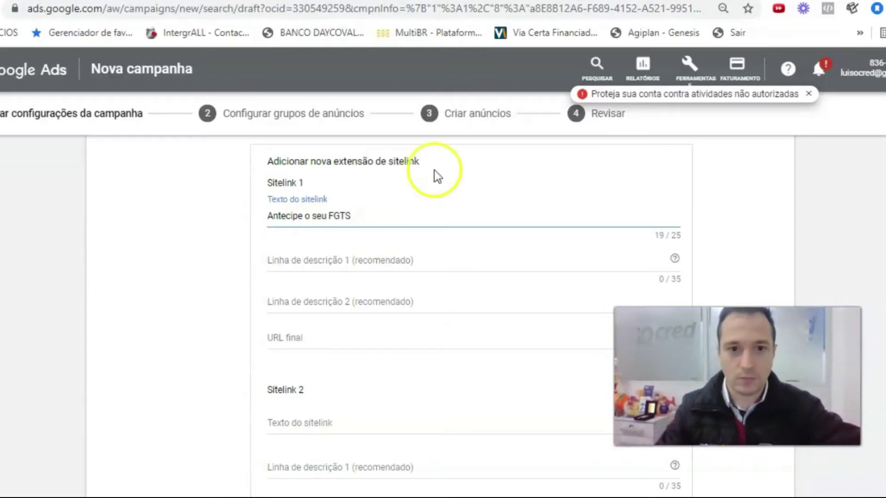
key("Tab")
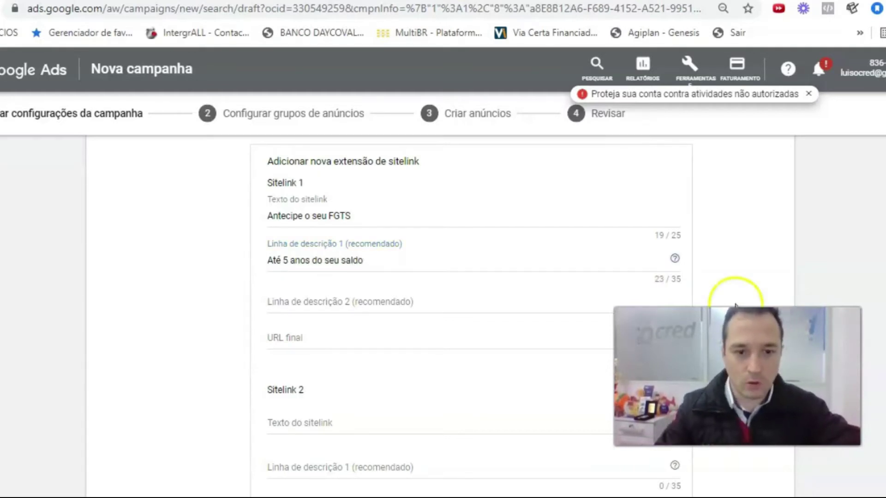
- Add second description 'Simule agora' and final URL isocred.com.br to the sitelink
left_click(328, 302)
type("Simu")
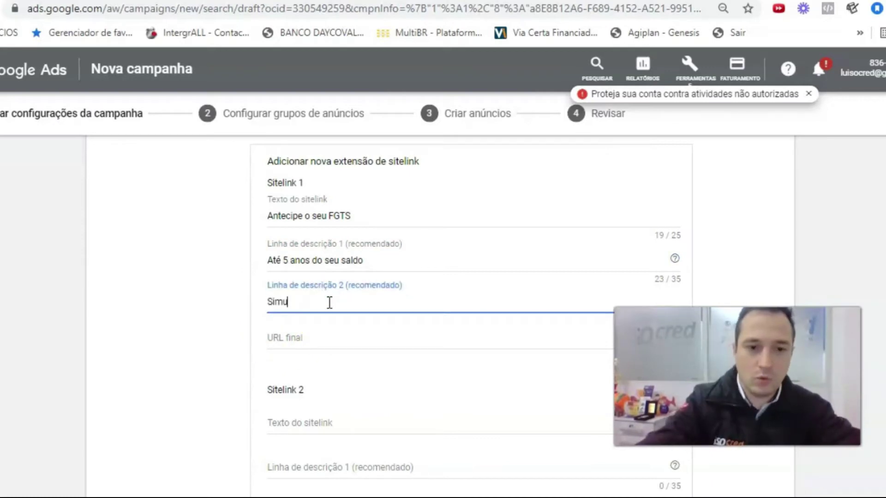
type("le agora")
key("Tab")
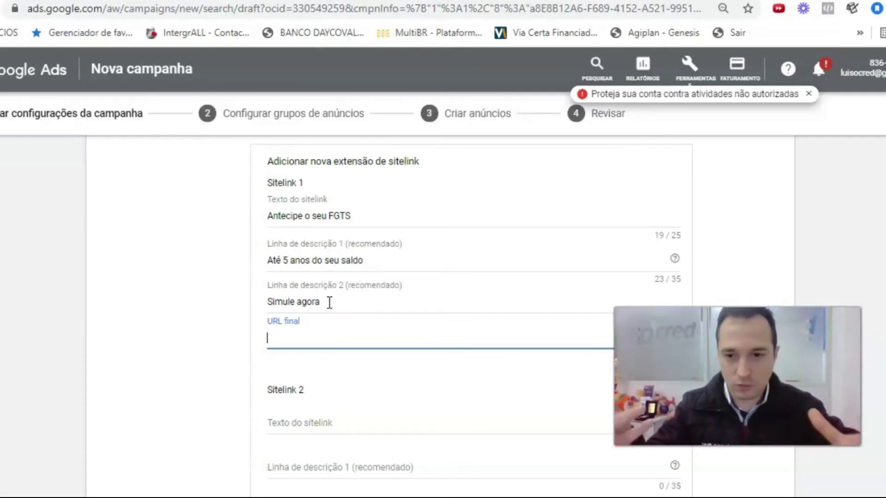
type("isocred.com.br")
key("Tab")
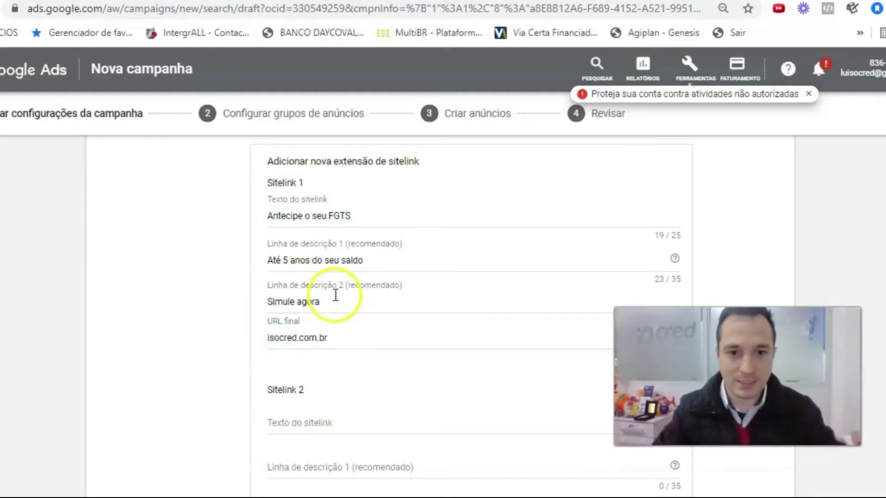
scroll(342, 314, "down", 3)
scroll(344, 321, "down", 15)
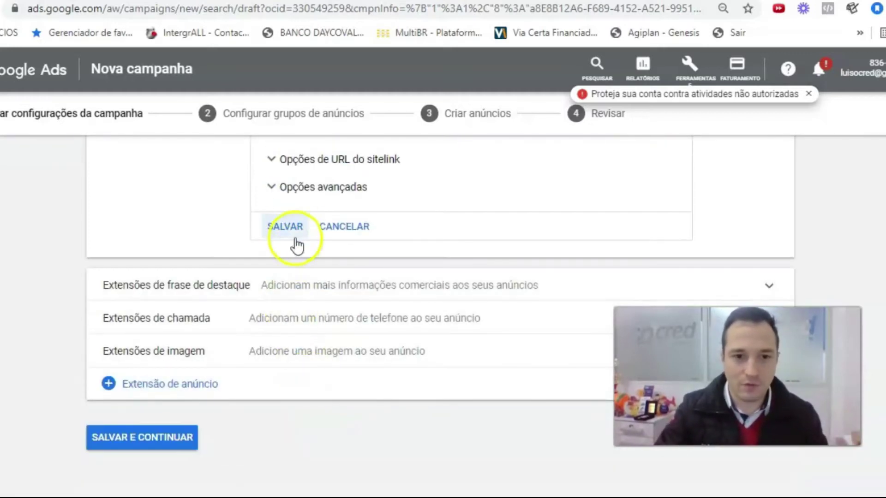
- Open a blank Sitelink 1–4 form, then cancel it without adding further sitelinks
scroll(697, 296, "up", 6)
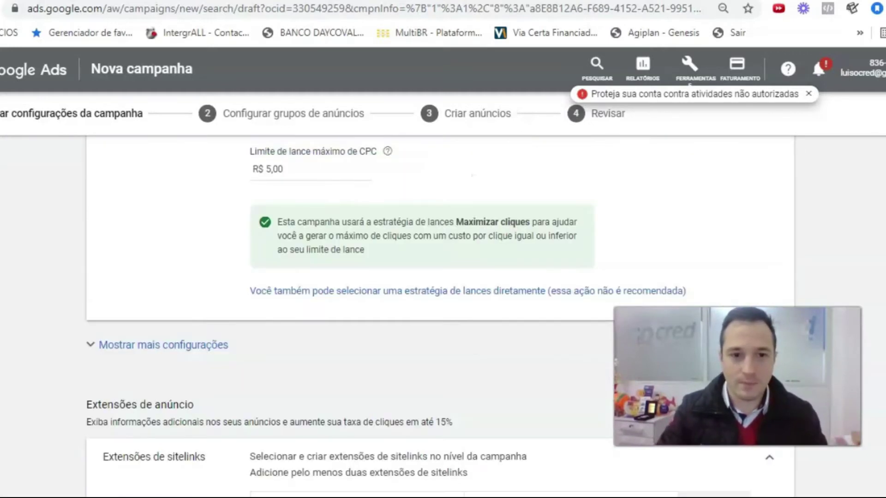
scroll(884, 271, "down", 3)
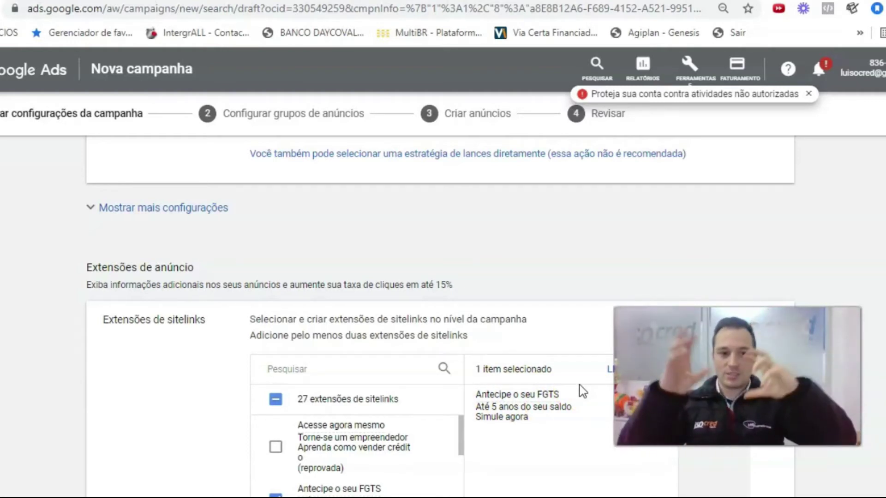
scroll(502, 356, "down", 4)
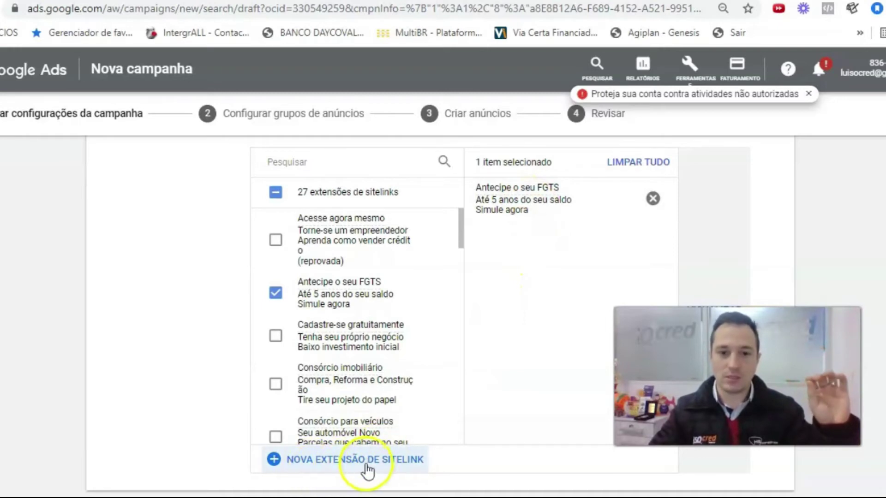
left_click(364, 461)
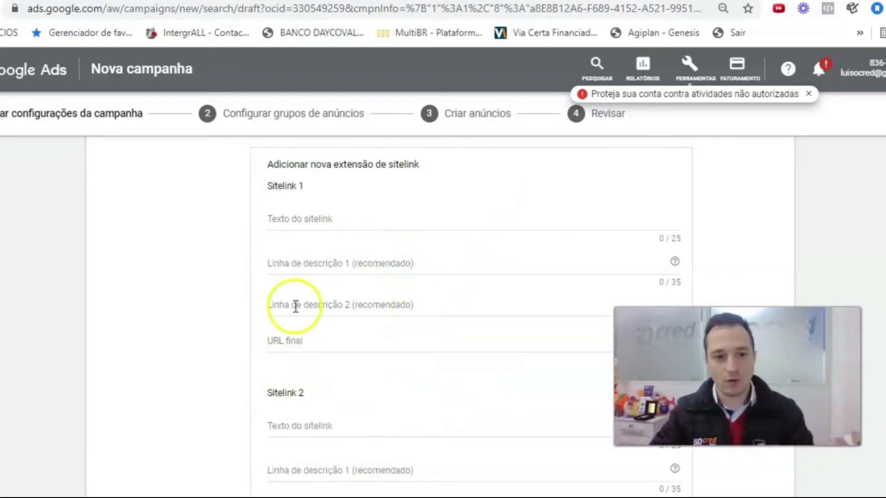
scroll(288, 346, "down", 3)
scroll(284, 373, "down", 15)
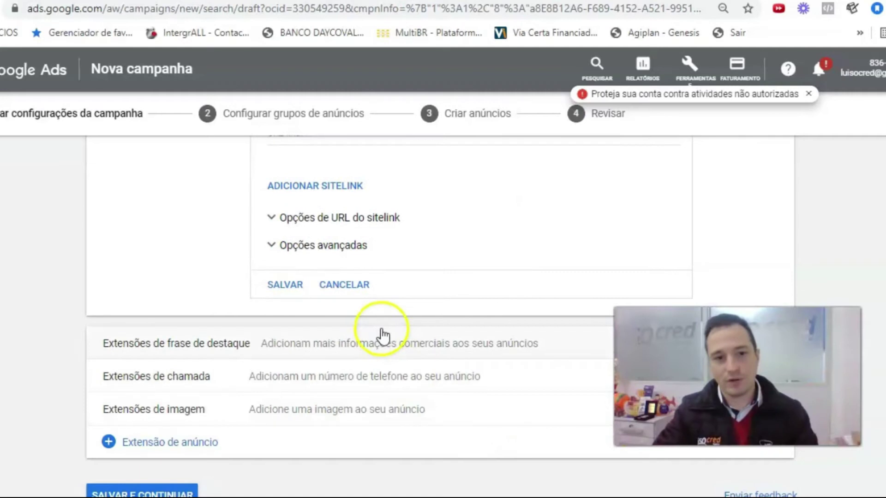
scroll(347, 357, "up", 20)
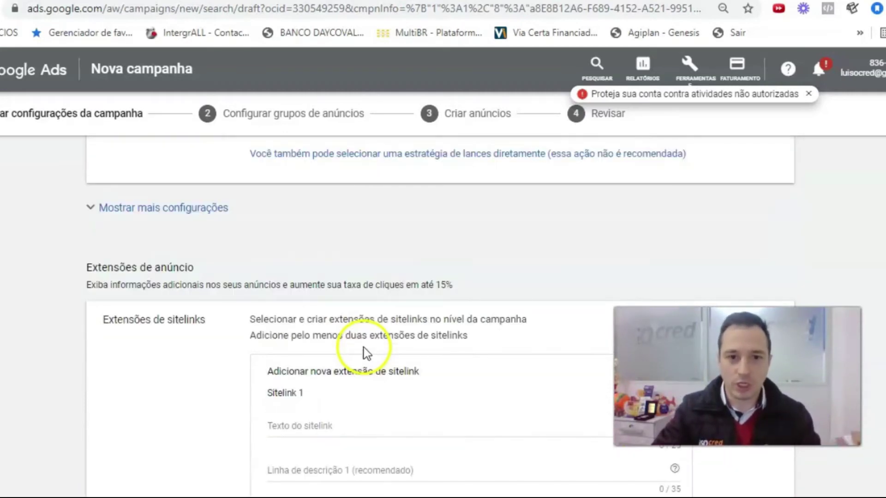
scroll(363, 352, "down", 5)
scroll(368, 473, "down", 15)
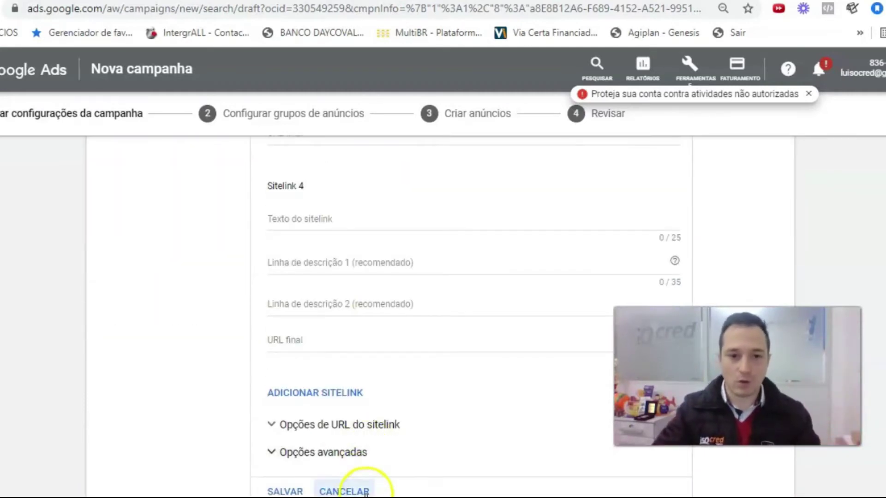
left_click(360, 492)
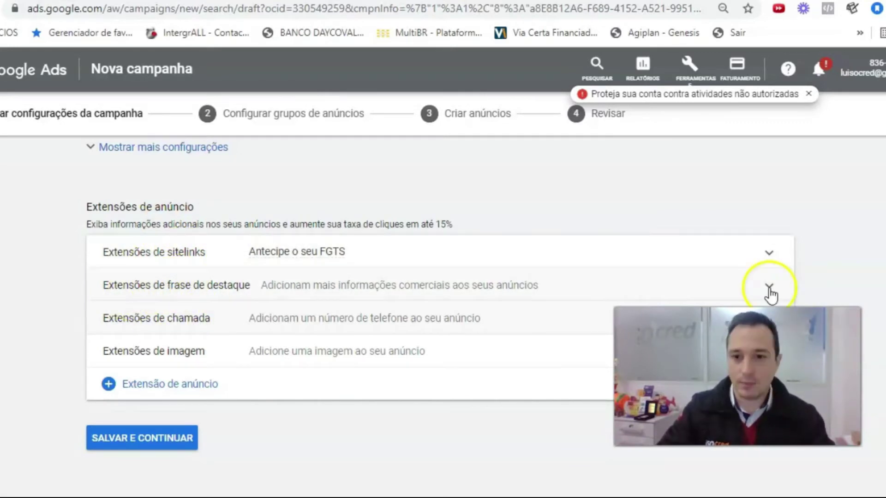
- Create and save the callout extension 'Antecipe o seu FGTS agora', then collapse the callout section
left_click(769, 286)
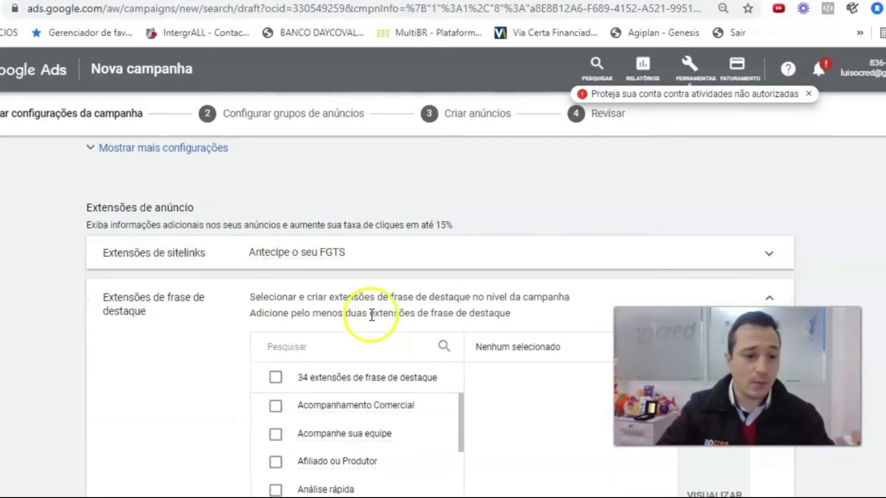
scroll(368, 341, "down", 15)
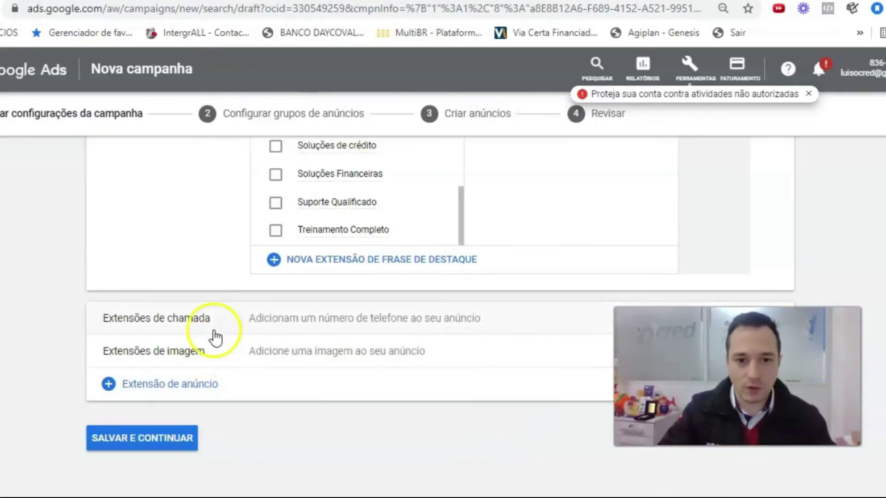
left_click(336, 259)
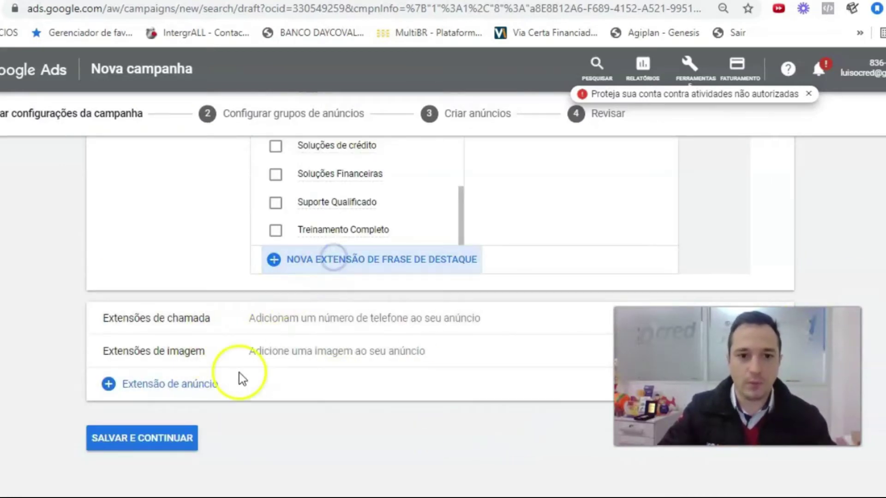
type("Antecipe o seu D")
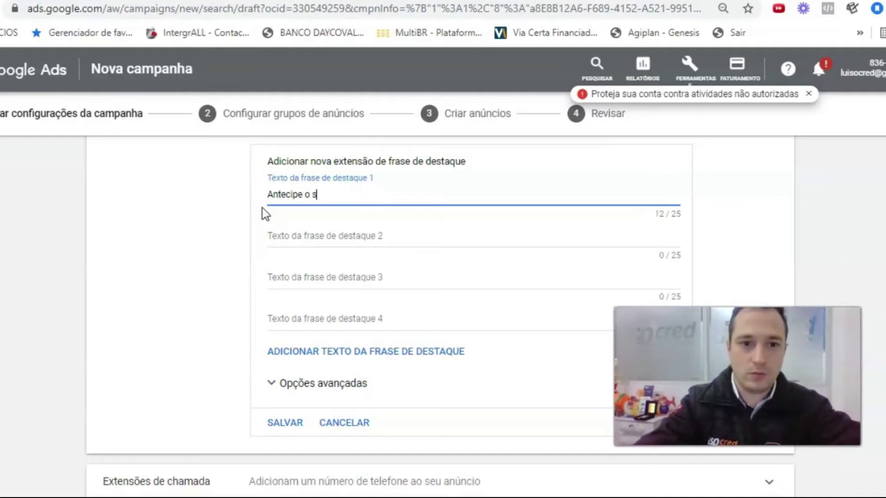
key("BackSpace")
key("BackSpace")
type("FG")
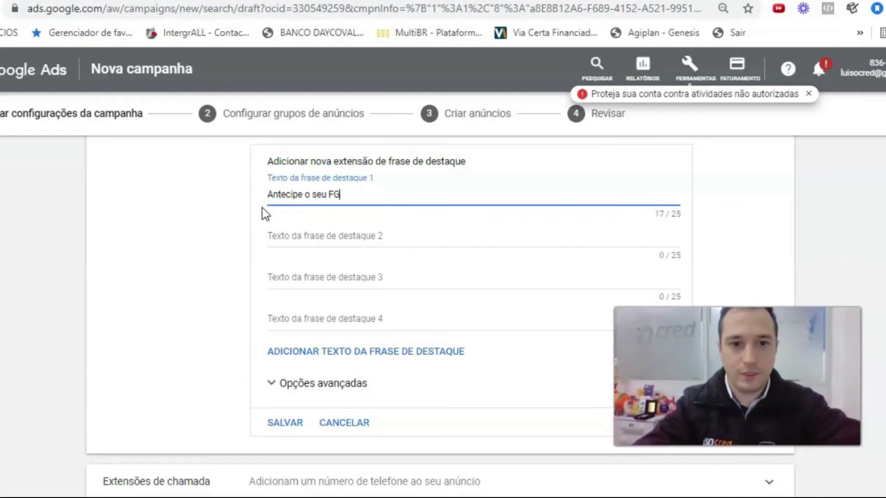
type("TS agora")
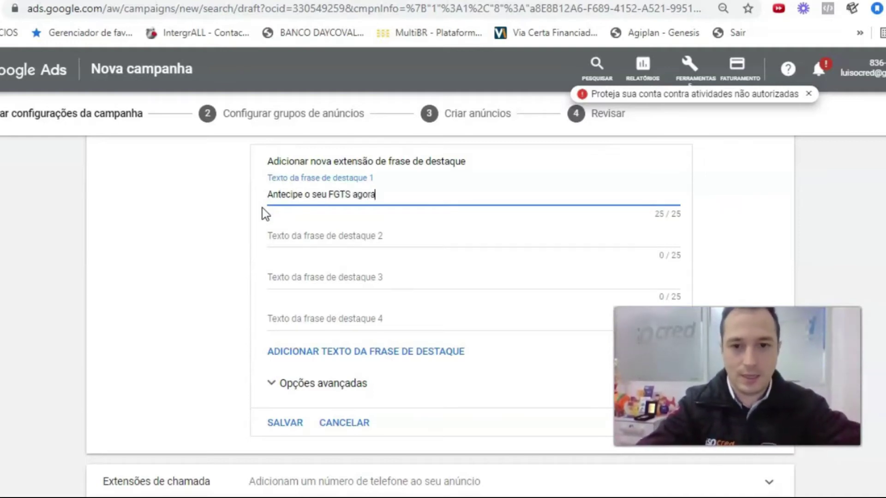
scroll(358, 206, "down", 1)
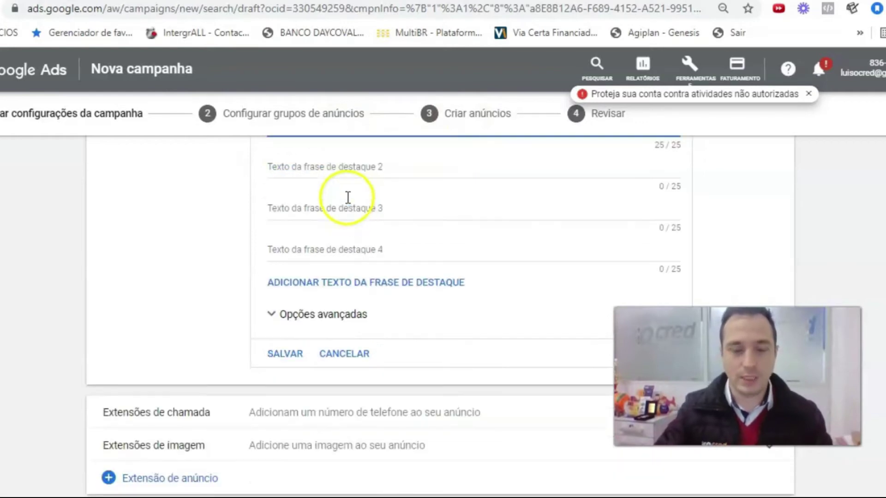
left_click(285, 355)
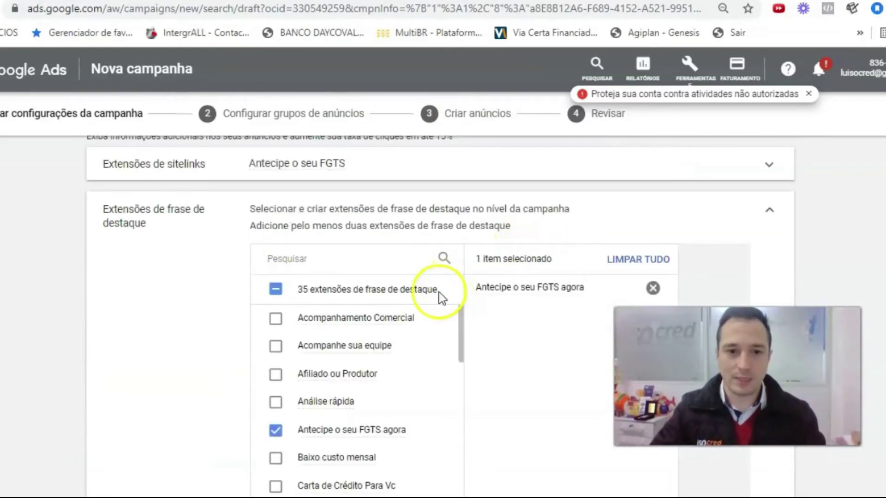
scroll(526, 309, "down", 1)
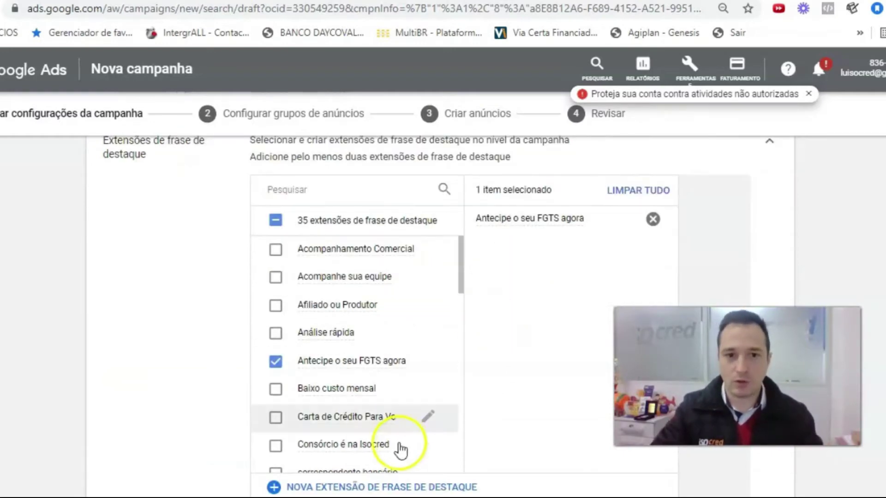
scroll(429, 375, "down", 3)
scroll(486, 381, "down", 5)
scroll(527, 331, "up", 8)
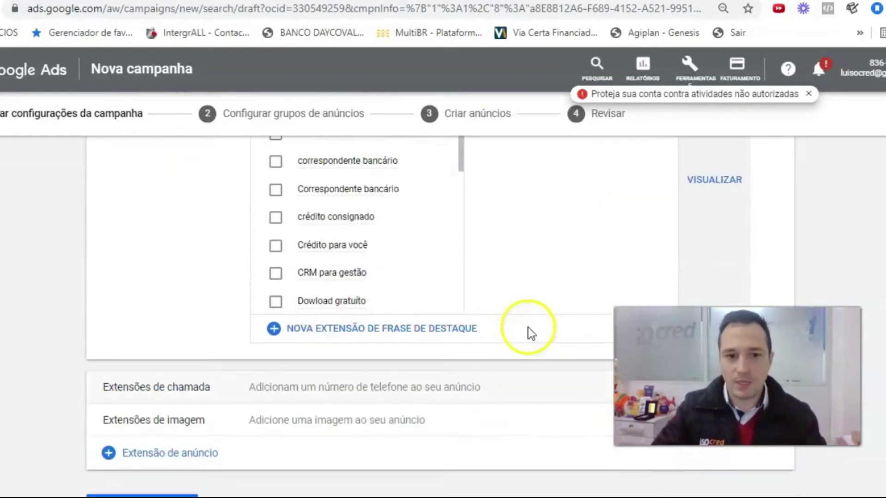
left_click(769, 260)
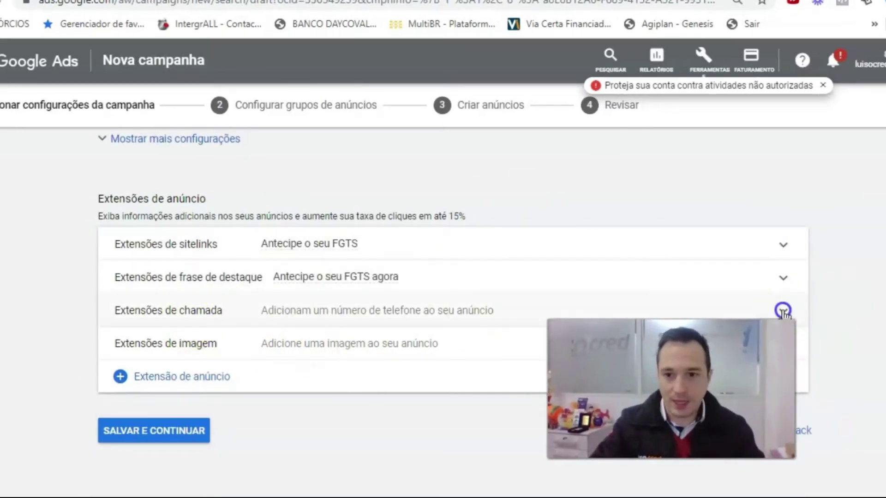
- Start a new call extension with Brasil as the phone number's country
left_click(224, 316)
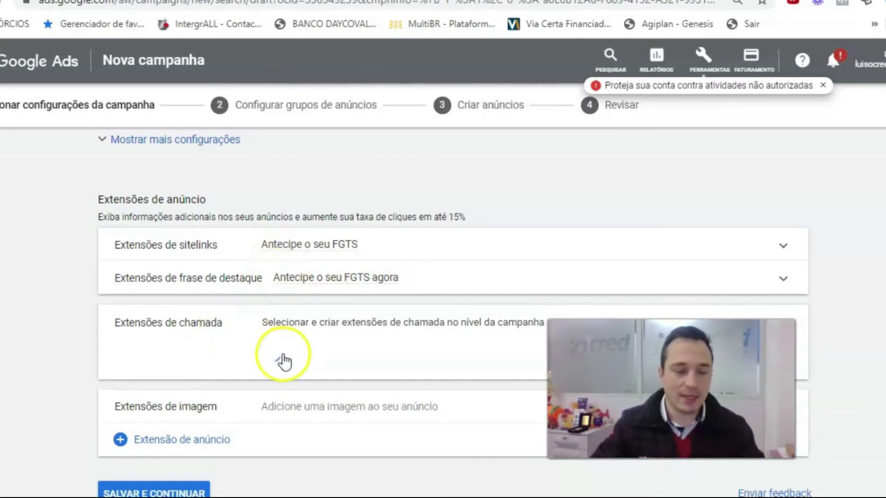
scroll(366, 317, "down", 1)
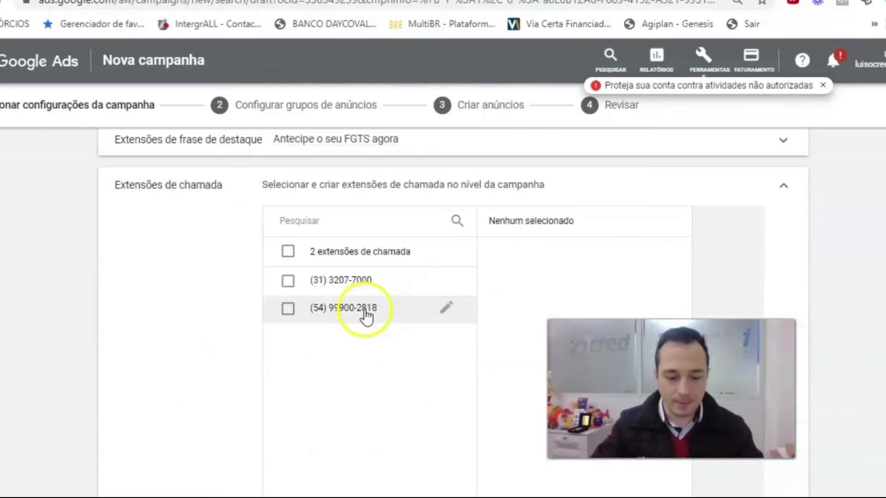
scroll(366, 317, "down", 1)
scroll(260, 316, "up", 1)
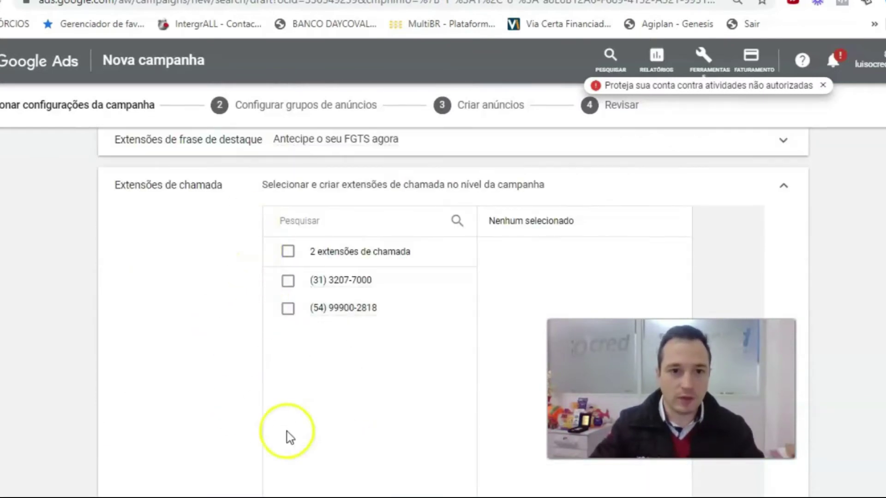
scroll(366, 481, "down", 1)
left_click(364, 452)
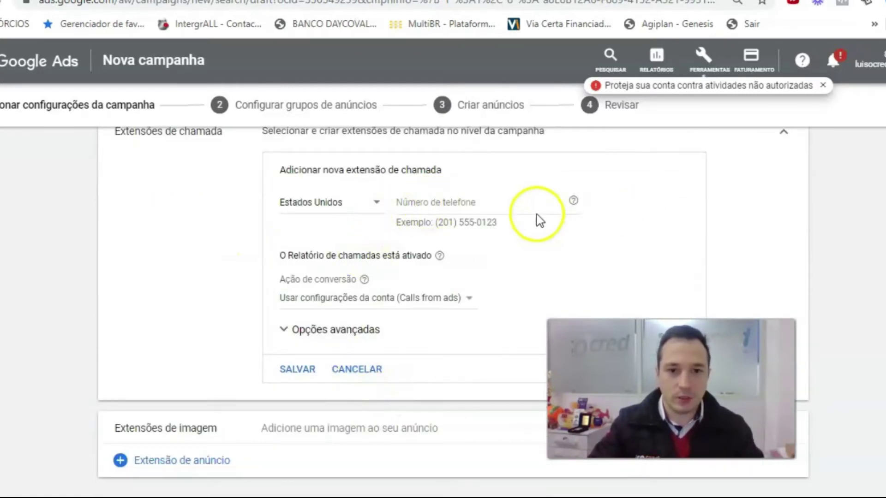
left_click(377, 201)
left_click(325, 210)
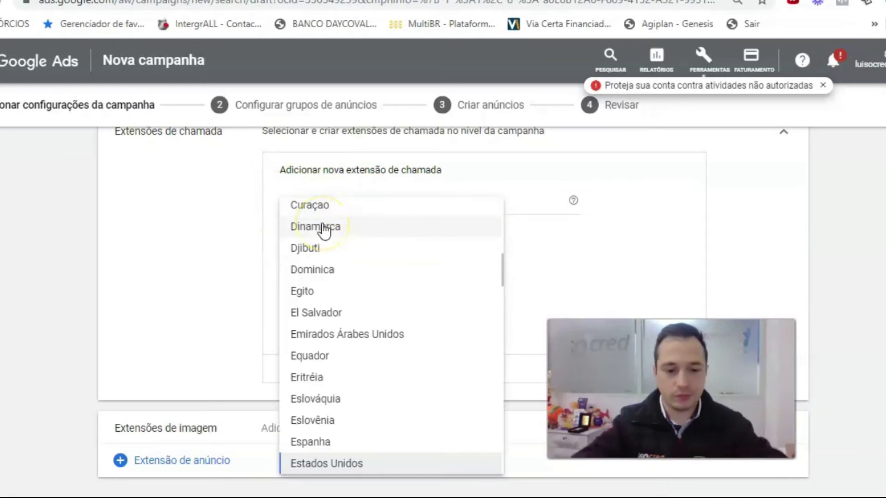
left_click(431, 196)
- Enter the business phone number, save the call extension and collapse its panel
left_click(435, 201)
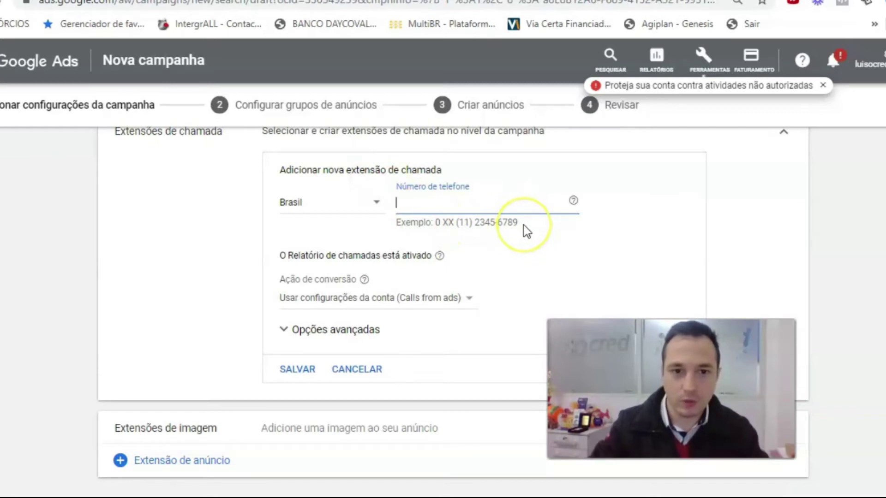
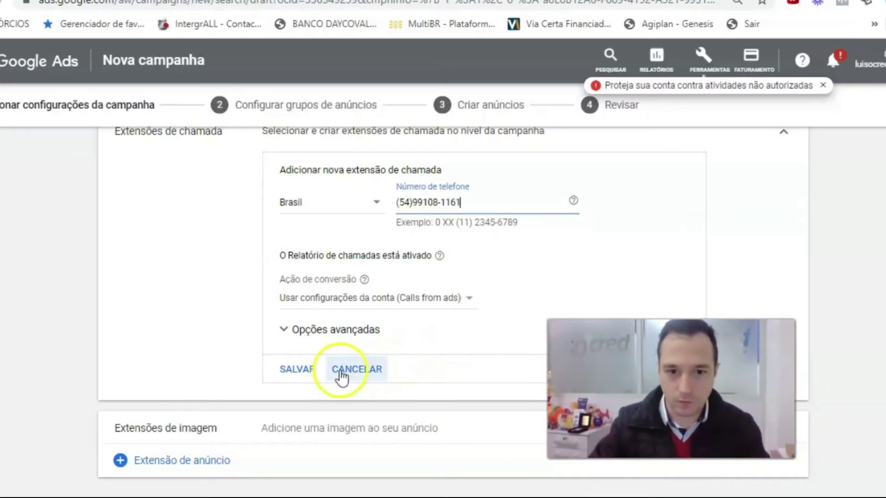
left_click(295, 371)
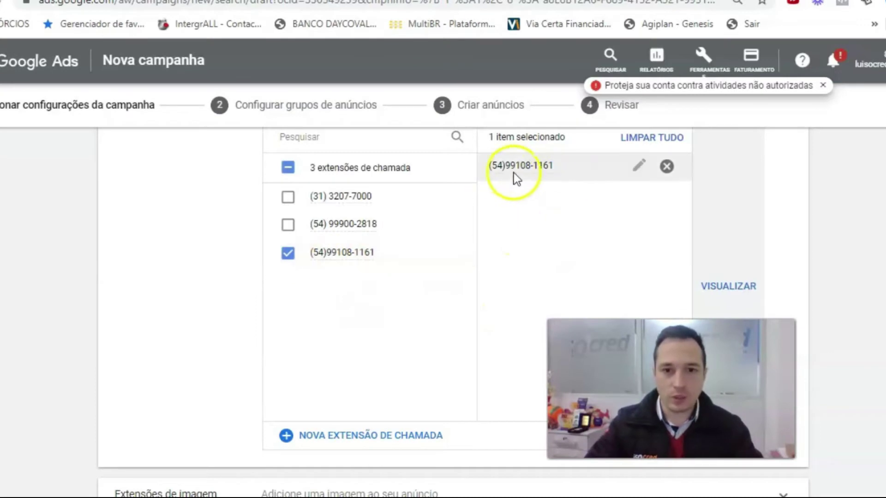
scroll(500, 214, "down", 3)
scroll(735, 254, "up", 7)
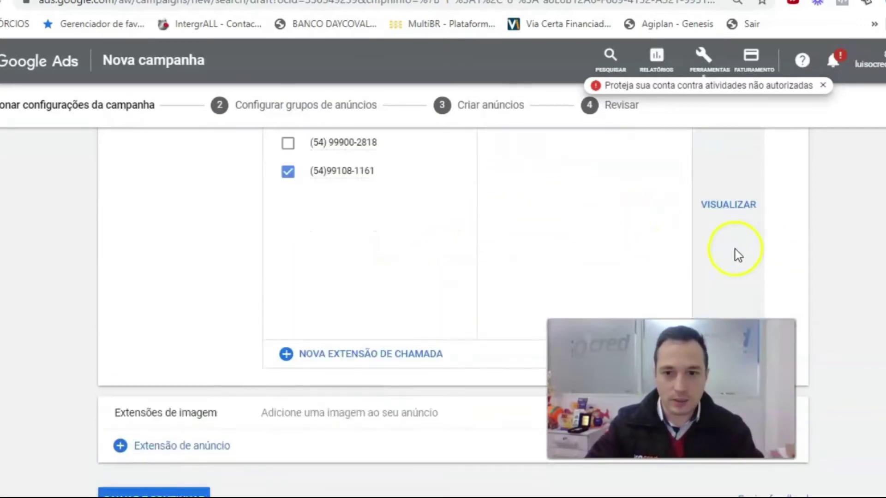
left_click(784, 228)
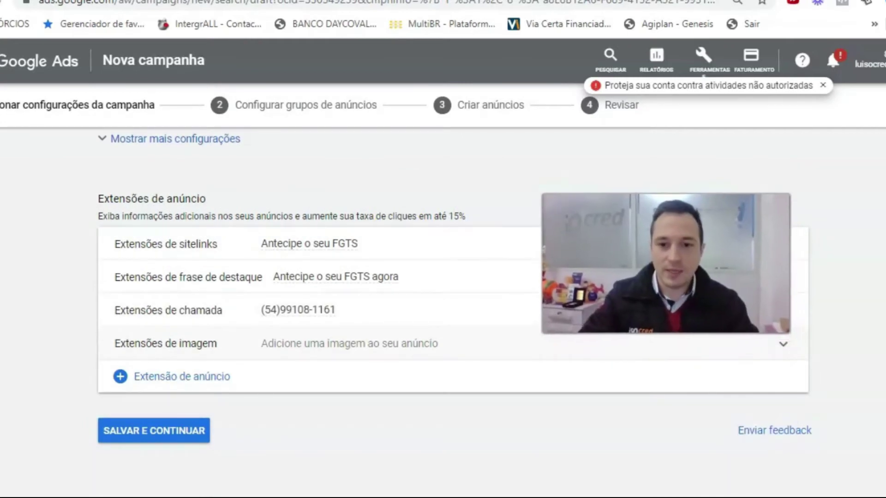
left_click(780, 342)
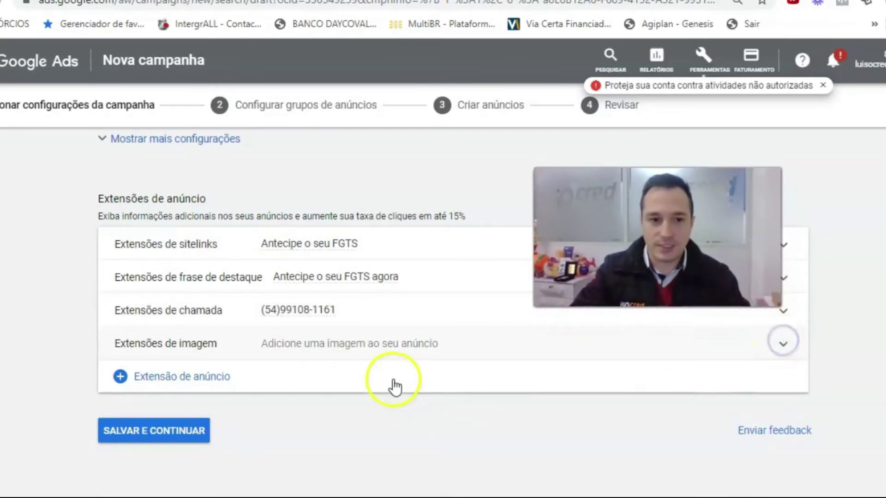
scroll(393, 380, "down", 2)
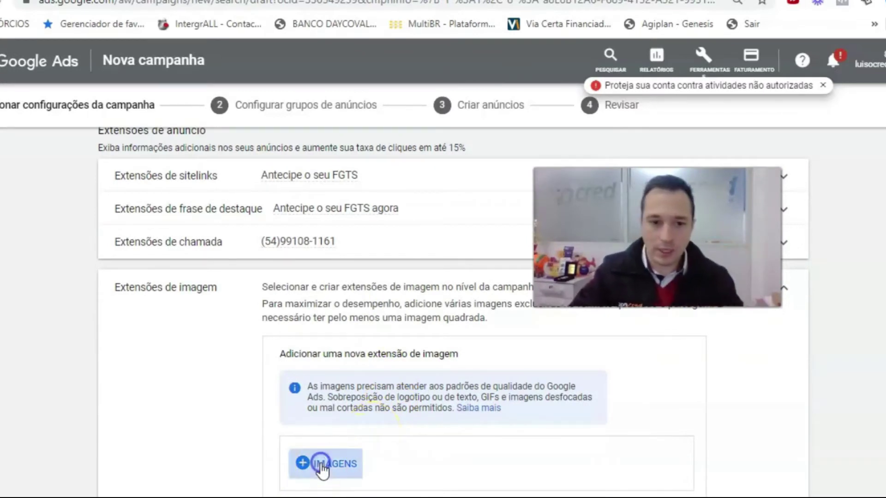
left_click(318, 464)
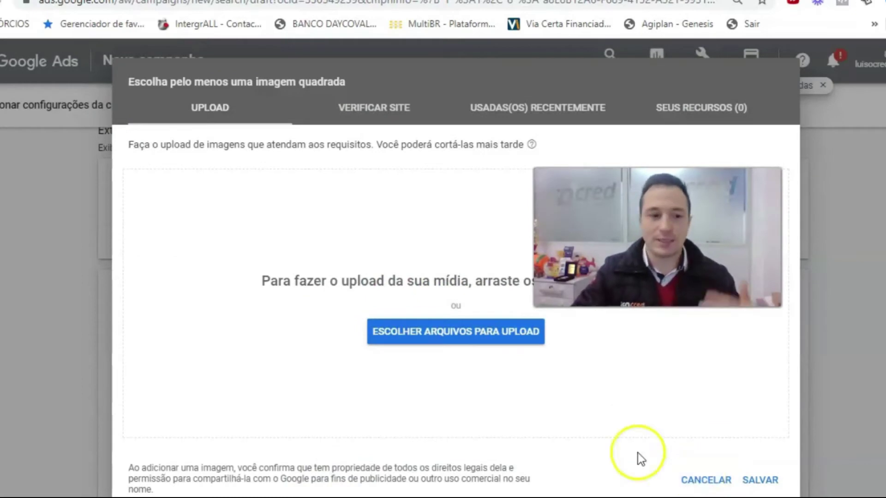
left_click(719, 481)
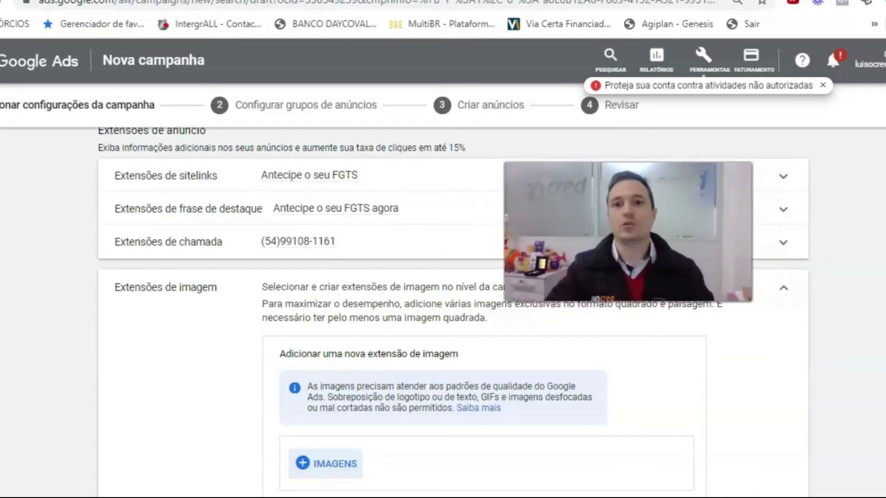
left_click(787, 288)
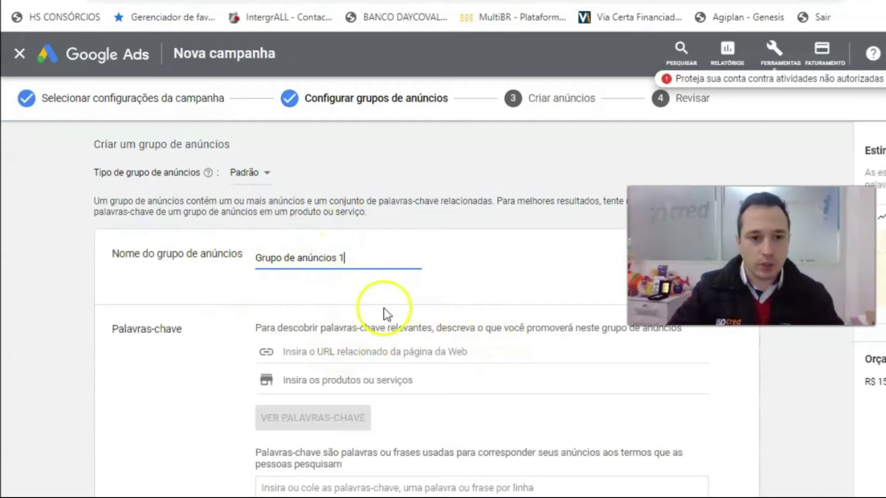
- Keep the ad group name 'Grupo de anúncios 1' and place the cursor in the Palavras-chave box
left_click_drag(251, 259, 348, 260)
left_click(348, 260)
scroll(390, 281, "down", 3)
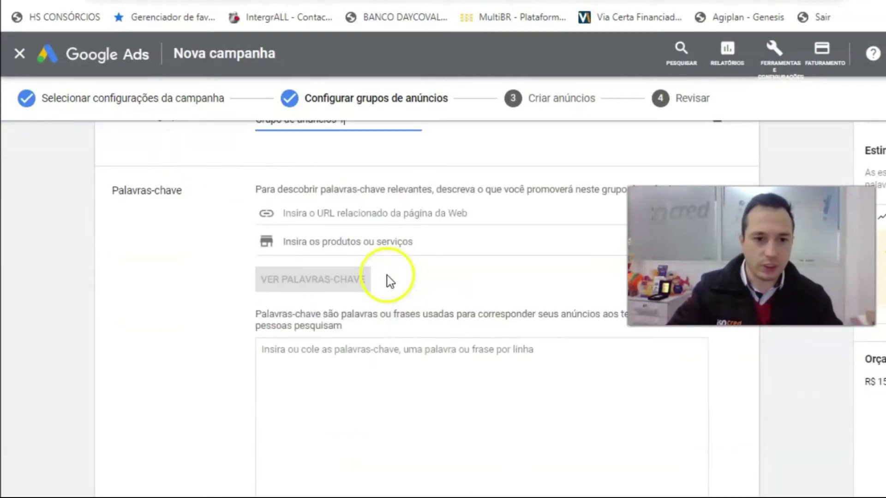
scroll(277, 281, "up", 3)
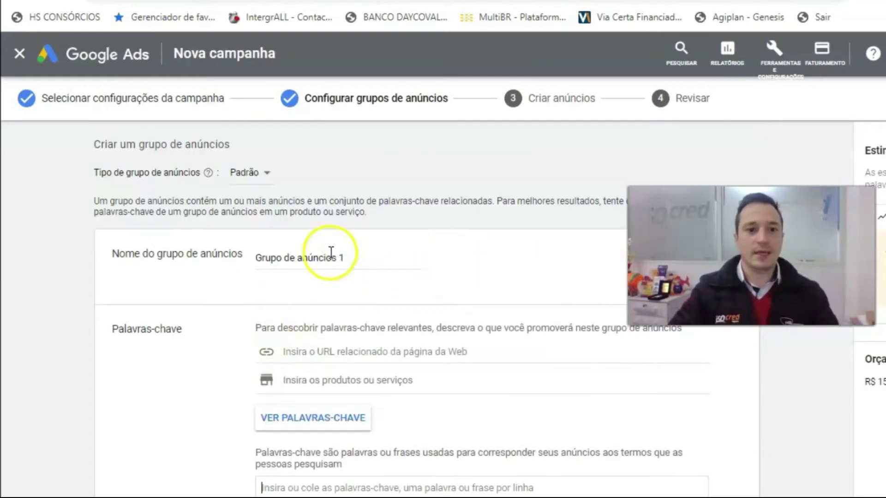
scroll(314, 392, "down", 2)
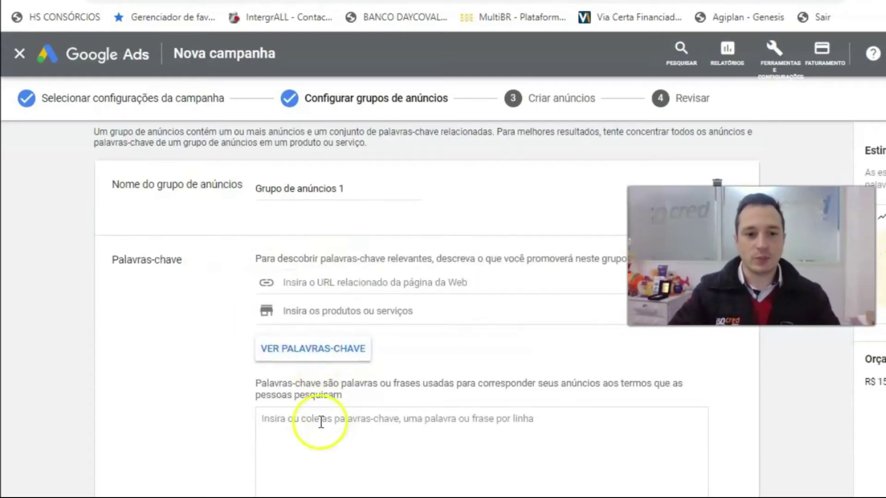
scroll(317, 416, "down", 1)
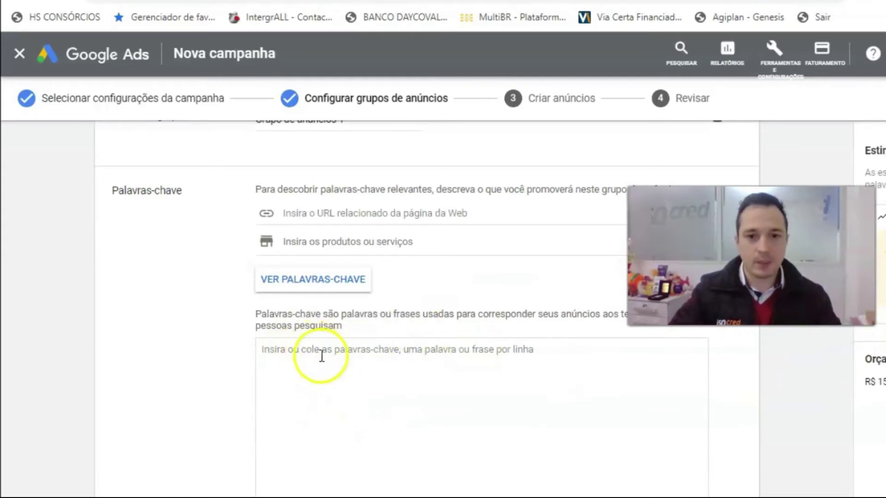
left_click(318, 353)
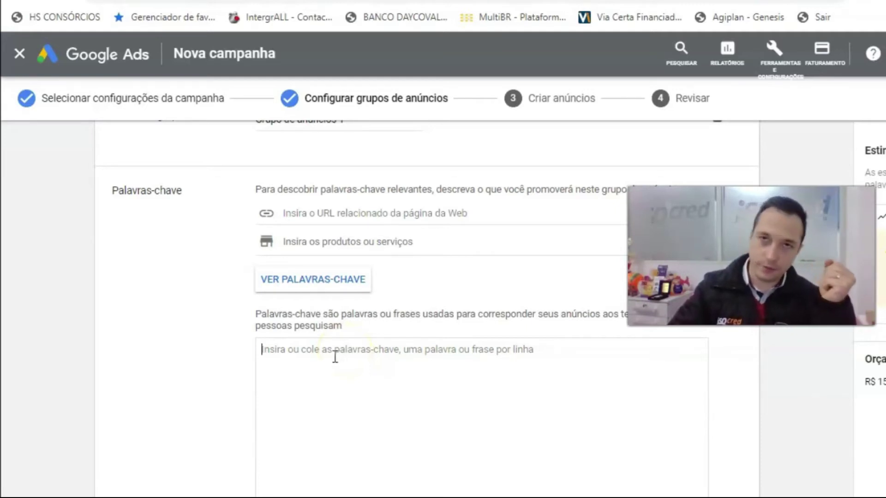
left_click(344, 356)
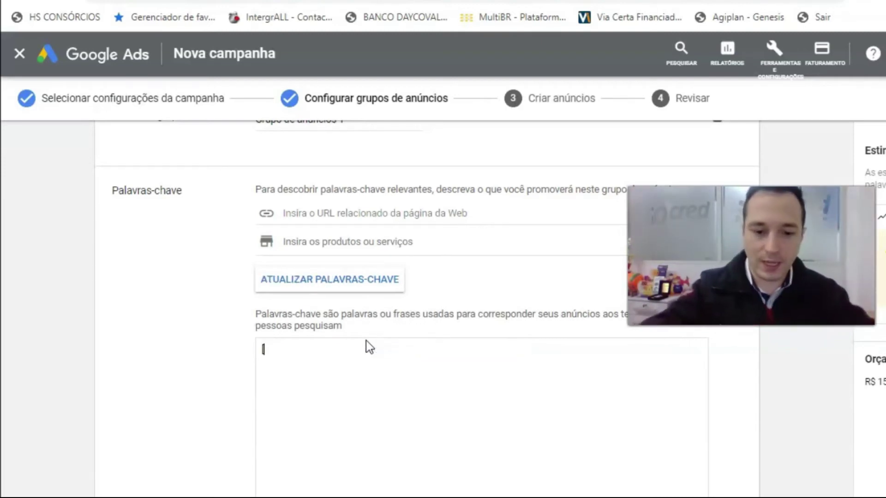
- Enter keywords [credito fgts], [antecipação fgts], "credito fgts" and "antecipação fgts", one per line
type("credito fg")
type("ts]")
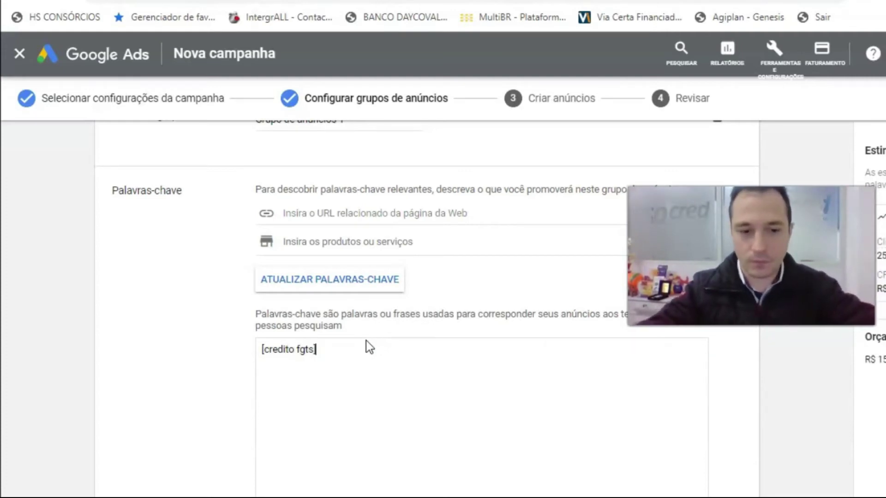
key("Return")
type("[nteci")
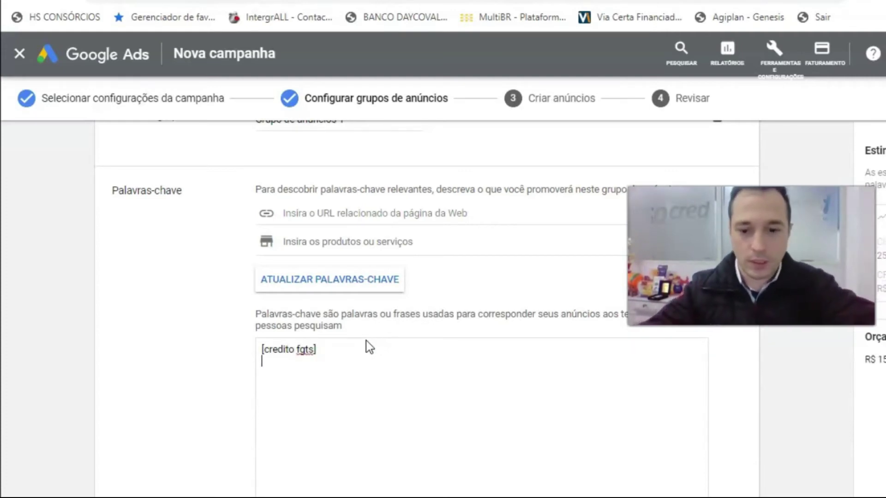
key("BackSpace")
key("BackSpace")
key("BackSpace")
key("BackSpace")
key("BackSpace")
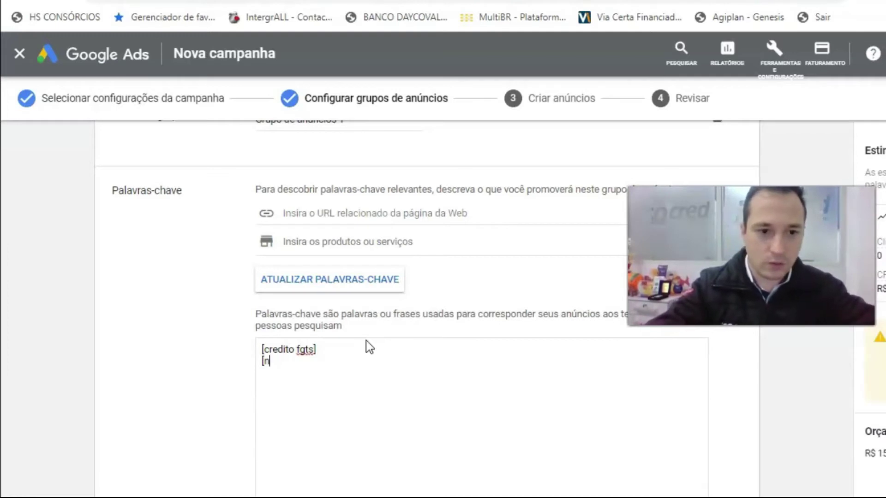
type("antecipa")
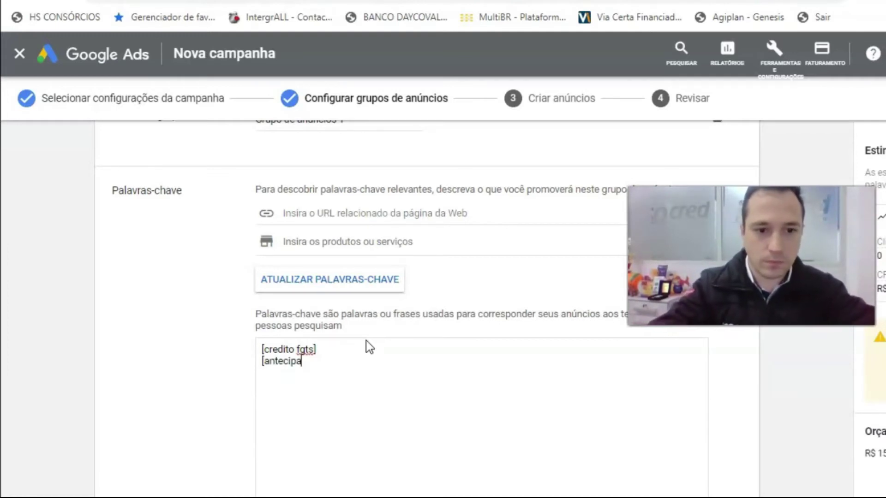
type("ção ")
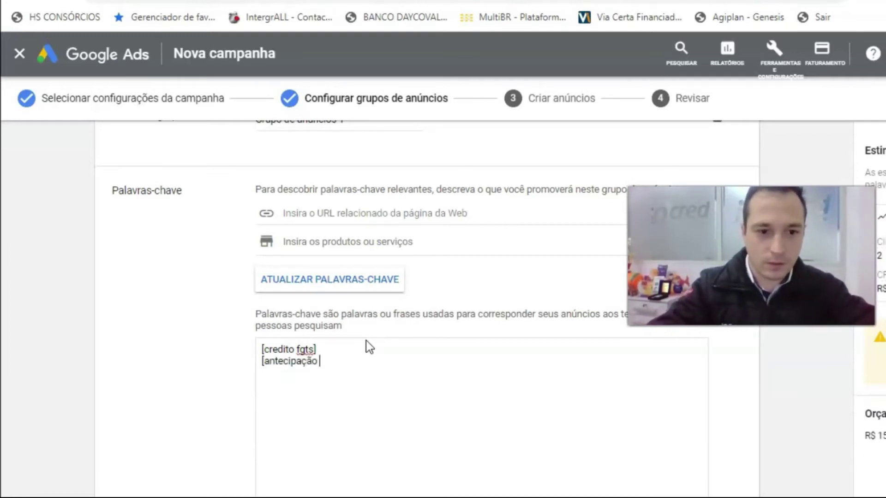
type("fgts]")
key("Return")
type("\"credito fgts")
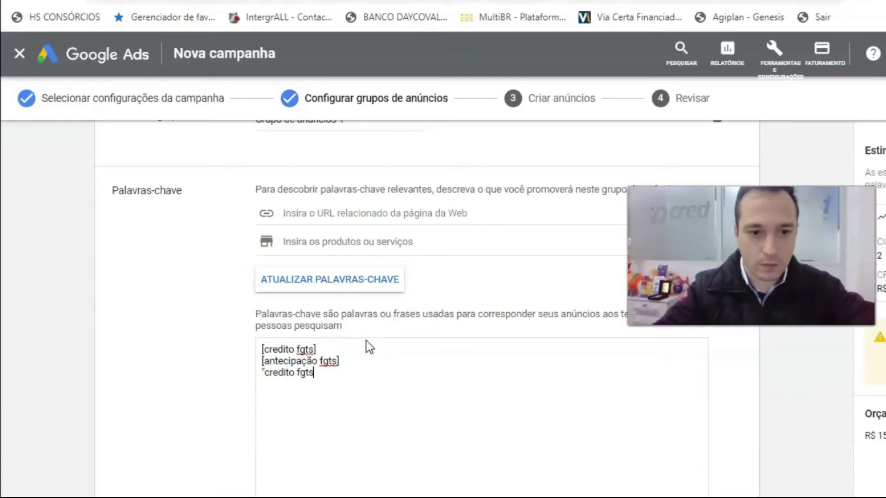
type("\"")
key("Return")
type("antecipação fgts\"")
key("Home")
type("\"")
key("End")
- Add keywords "credito pessoal", emprestimos pessoais, emprestimo pessoal, emprestimo and fgts
key("Return")
type("\"credito pessoal\"")
key("Return")
type("emprestimos pessoais")
key("Return")
type("emprestimo pessoal")
key("Return")
type("emprestimo")
key("Return")
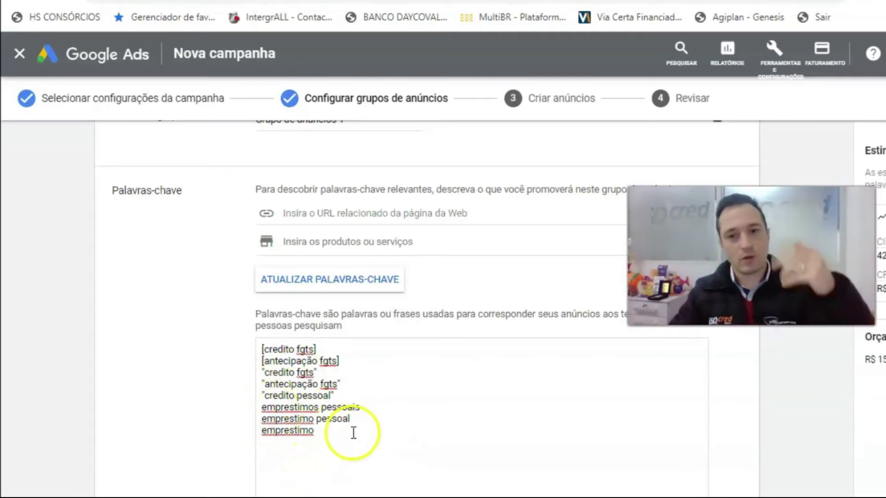
scroll(352, 431, "down", 3)
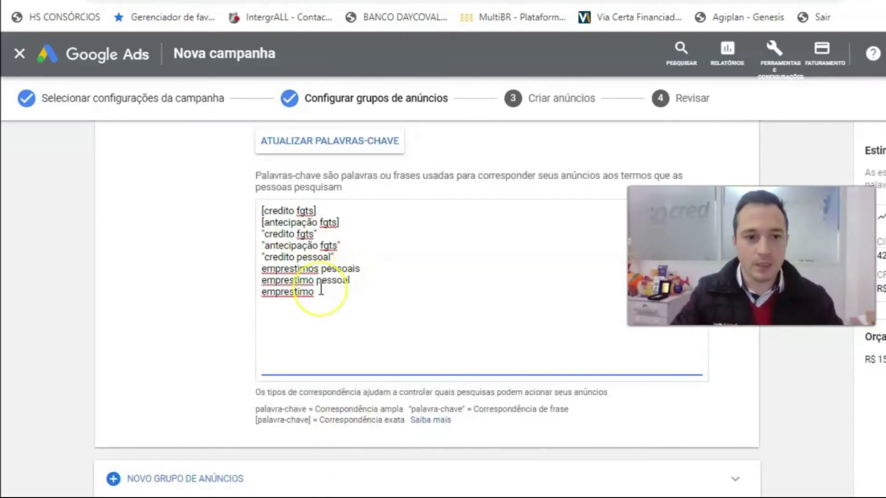
type("s")
key("Tab")
- Review the keyword list and save the ad group with SALVAR E CONTINUAR
scroll(403, 310, "down", 1)
scroll(424, 323, "up", 1)
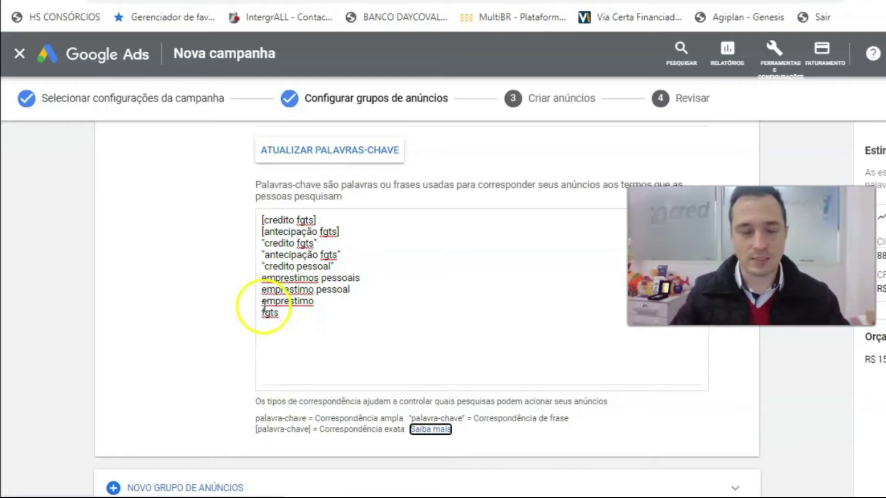
scroll(326, 326, "down", 2)
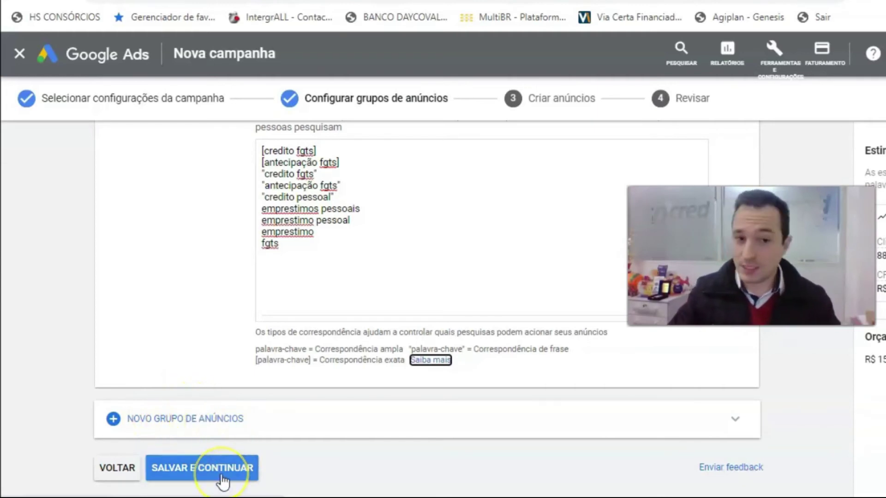
scroll(254, 438, "up", 6)
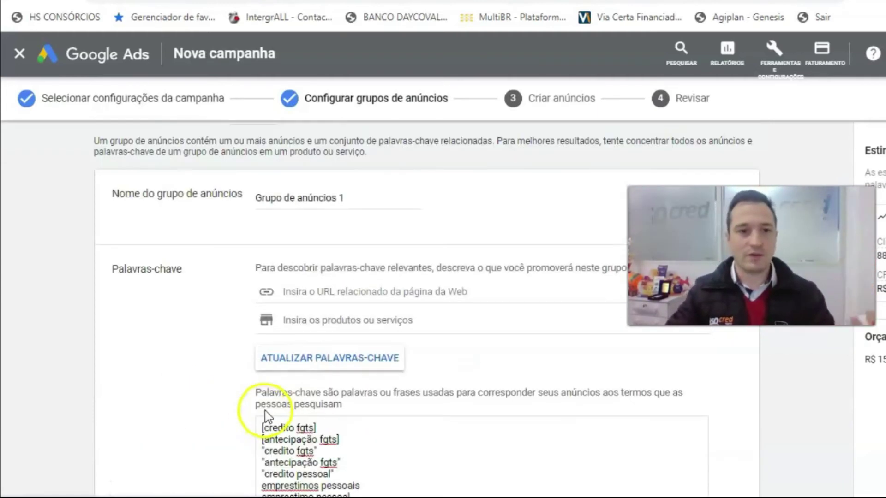
scroll(265, 416, "down", 6)
left_click(235, 467)
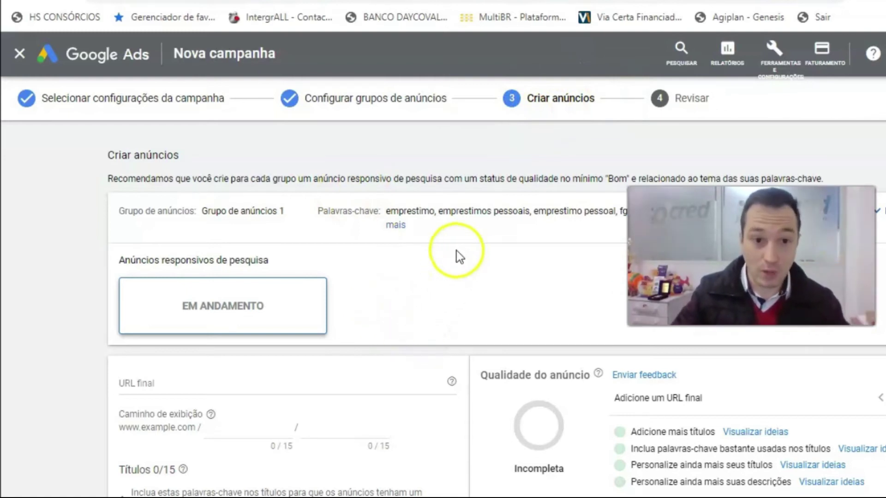
- Paste the bit.ly landing page link into the ad's URL final field
scroll(208, 326, "down", 1)
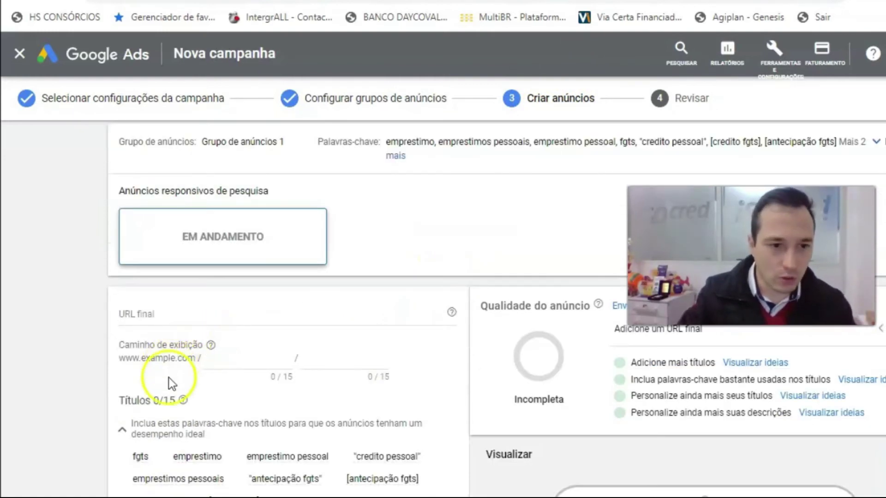
left_click(147, 315)
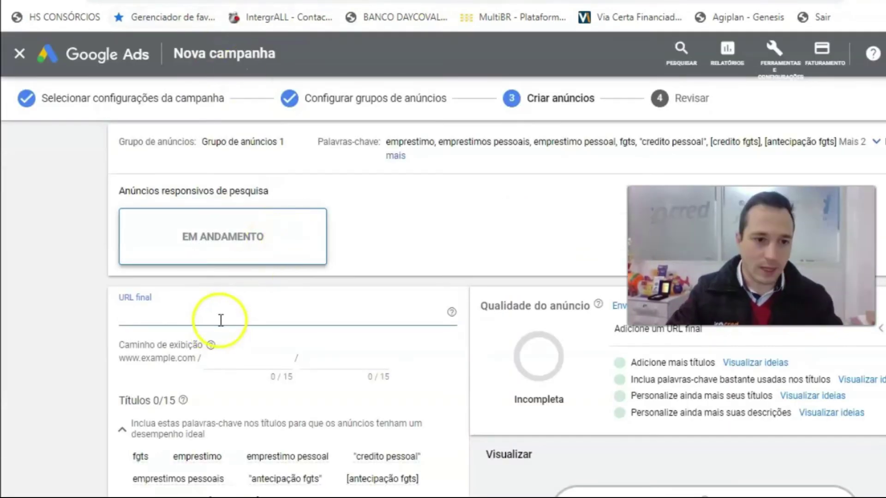
left_click(221, 319)
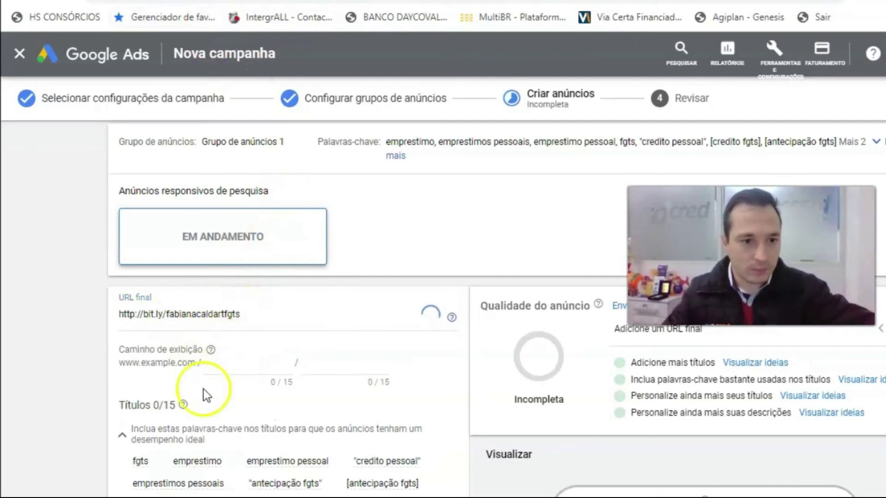
scroll(275, 281, "down", 5)
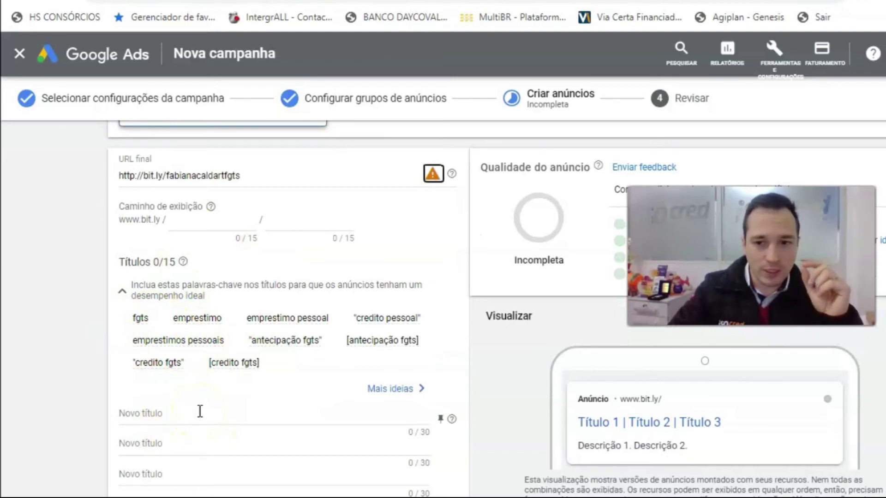
mouse_move(199, 373)
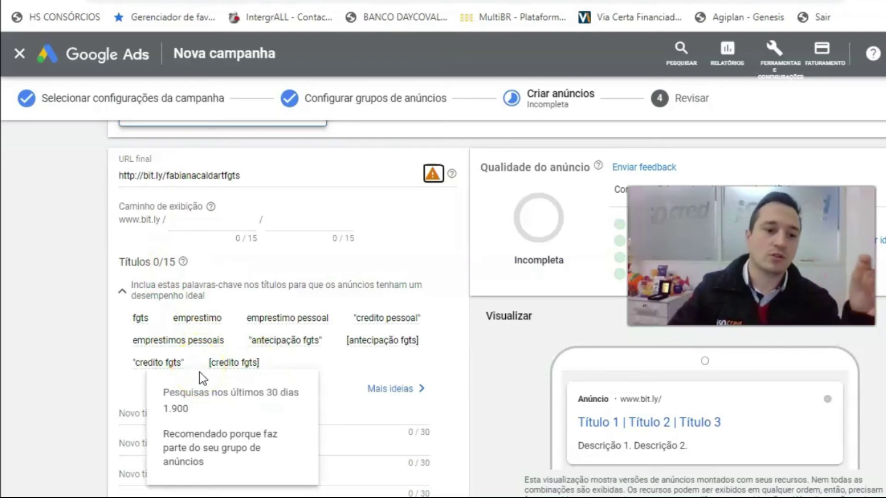
scroll(580, 190, "up", 3)
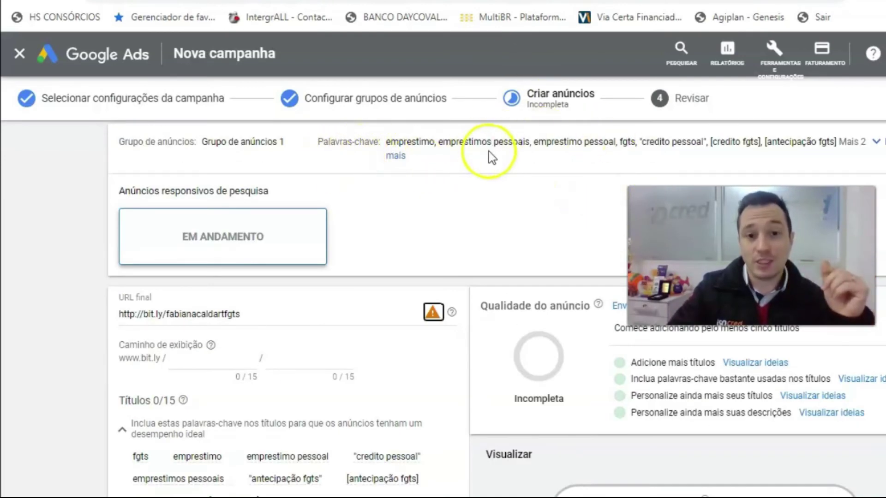
scroll(494, 159, "down", 2)
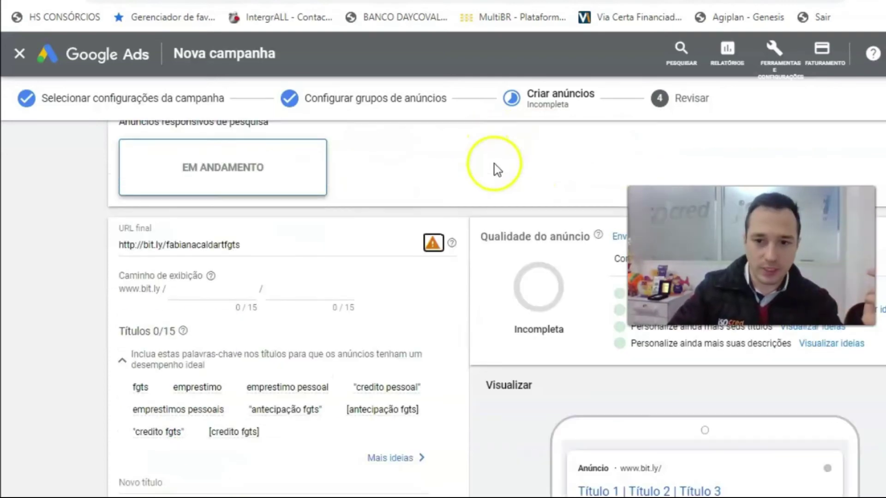
scroll(495, 166, "down", 3)
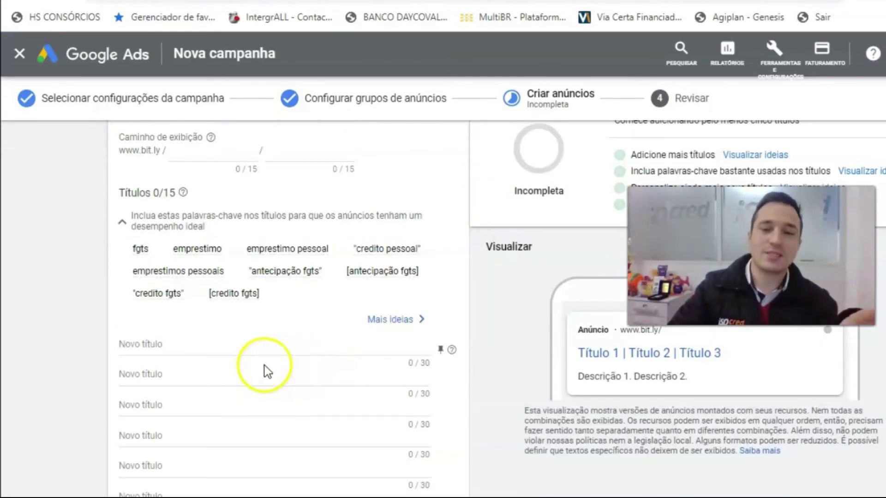
- Enter headlines Antecipação do FGTS, Crédito FGTS, Antecipe até 5 anos do FGTS and Utilize seu FGTS
left_click(152, 344)
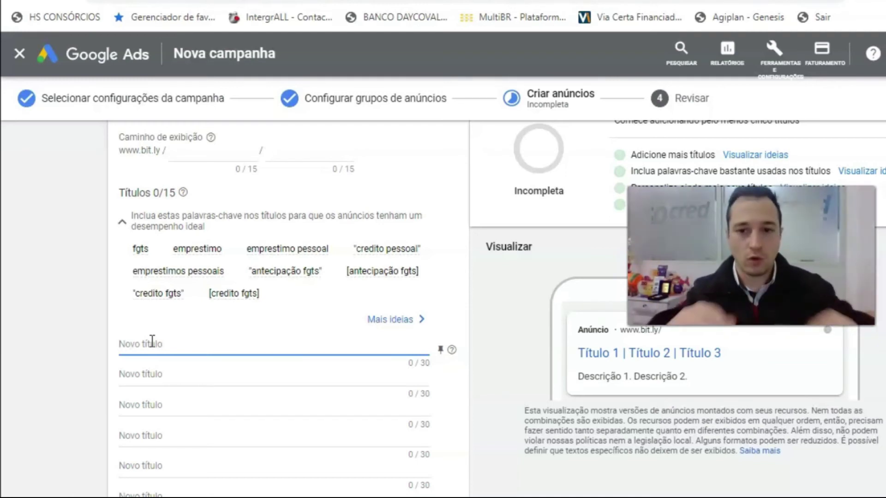
type("Antecipação do FGTS")
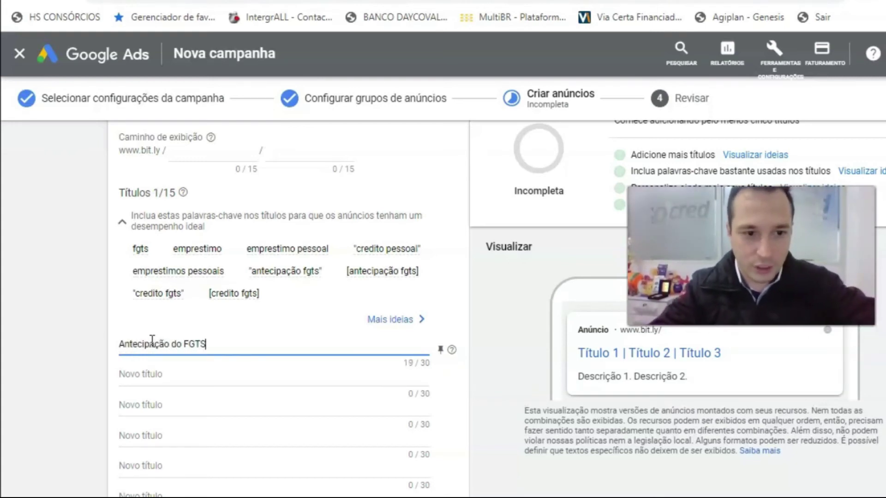
key("Tab")
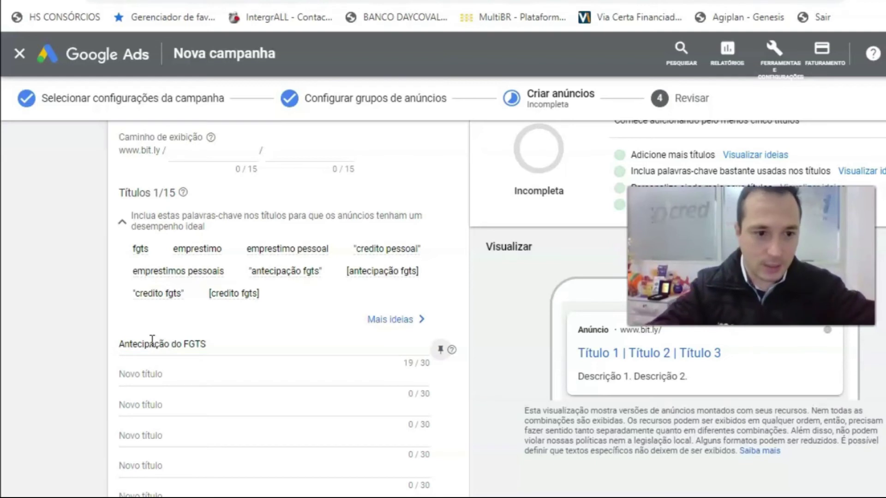
left_click(141, 376)
type("Crédito F")
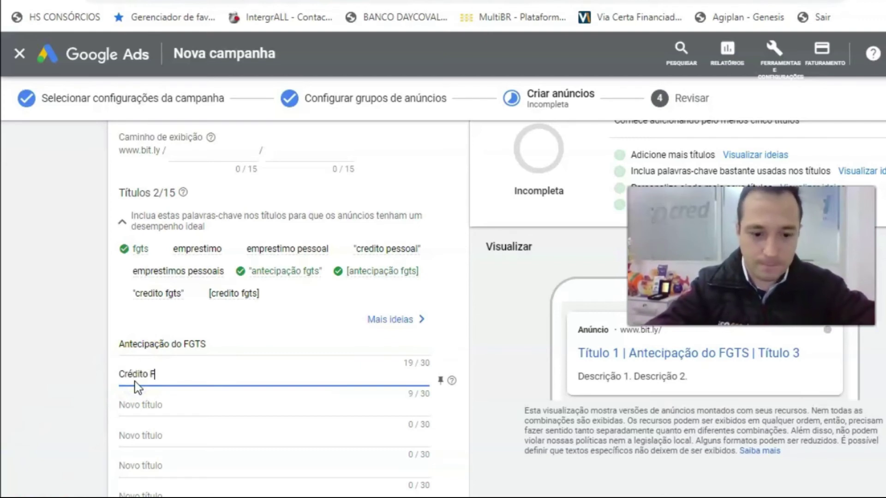
type("GTS")
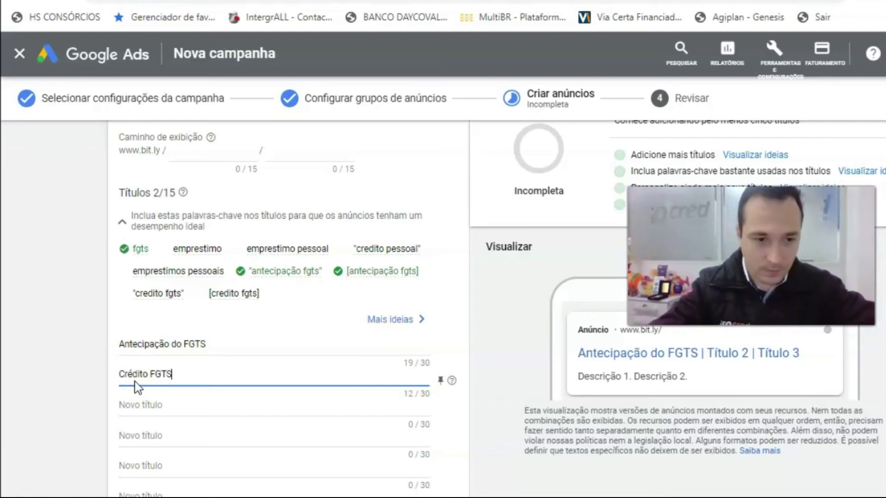
left_click(138, 406)
type("Antecipe até 5 anos do FGTS")
left_click(146, 436)
type("Utilize seu FGTS")
- Add headlines Crédito Pessoal FGTS, Linha de antecipação FGTS and Use o seu FGTS
left_click(167, 466)
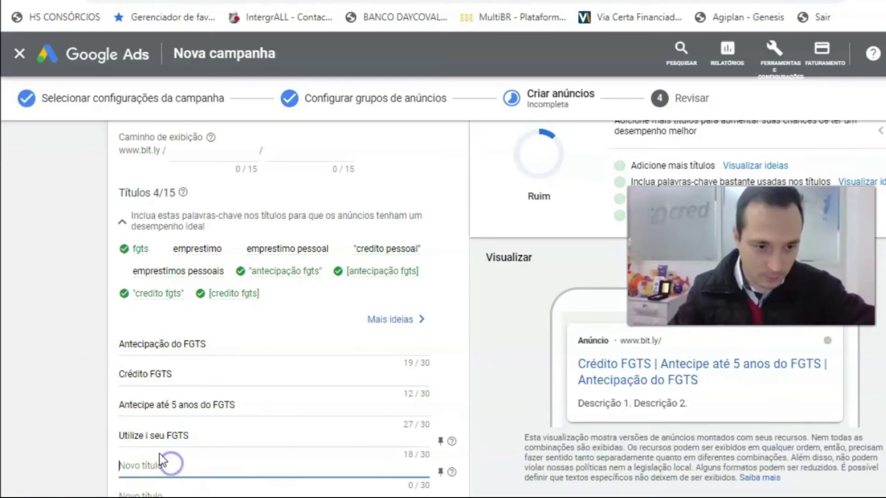
type("Crédito Pessoal FGTS")
scroll(171, 462, "down", 3)
left_click(170, 358)
type("Linha de antecipação FGTS")
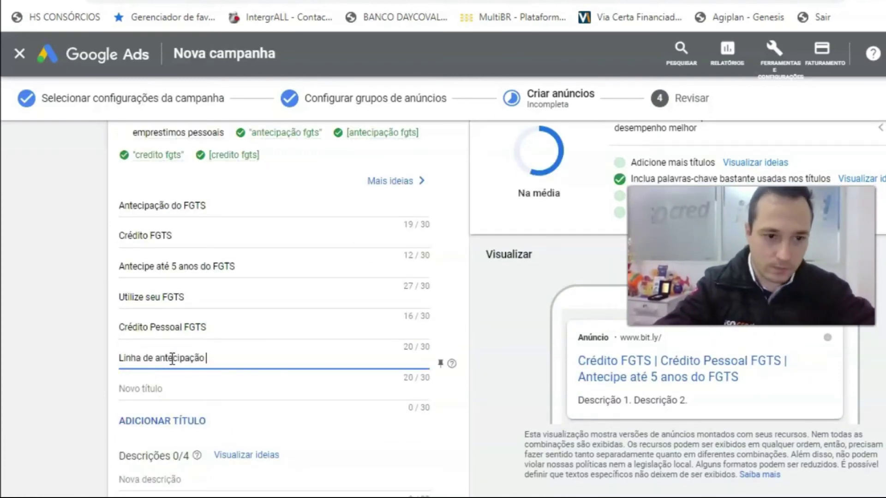
left_click(186, 392)
type("Use o seu FGTS")
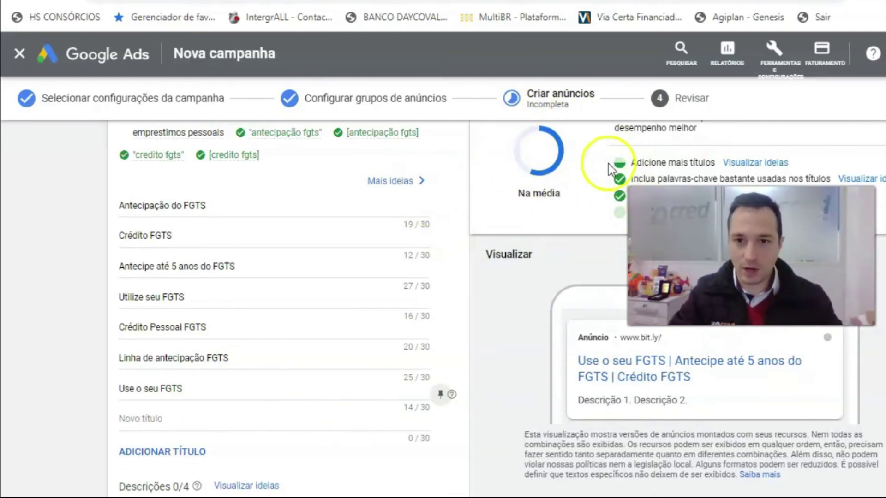
- Show the suggested headline ideas and place the cursor in the first description field
left_click(747, 163)
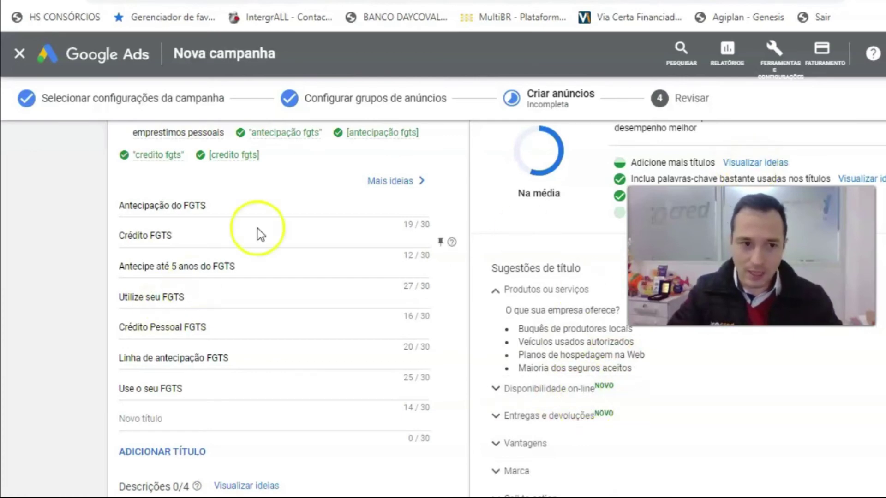
scroll(274, 254, "down", 2)
scroll(175, 402, "up", 5)
scroll(156, 377, "down", 3)
scroll(158, 383, "down", 2)
left_click(166, 434)
scroll(172, 428, "down", 2)
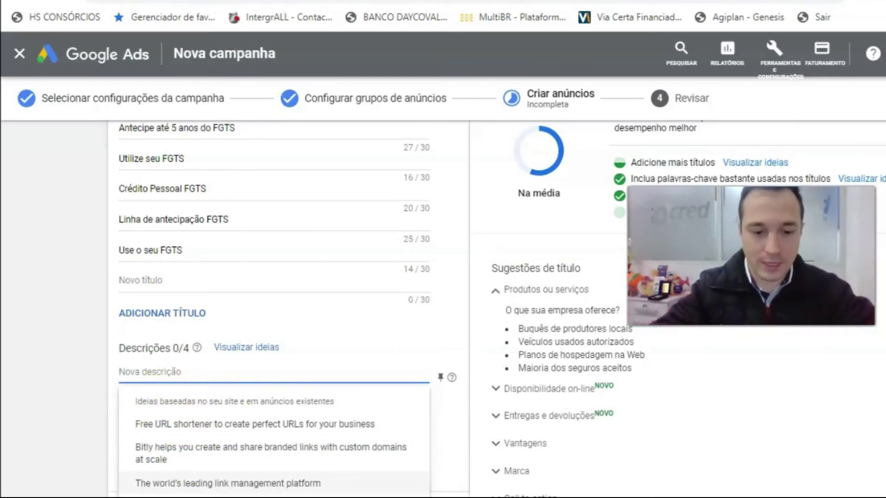
- Write the first description about a new credit line over 5 anos and begin the second on advancing the saldo
type("Nova linha")
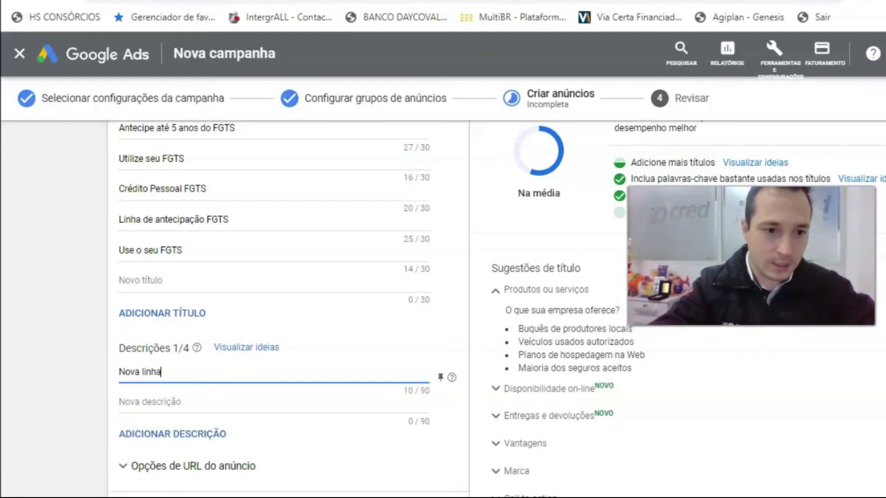
type(" de crédito para utilização do seu FGTS, antecipe até")
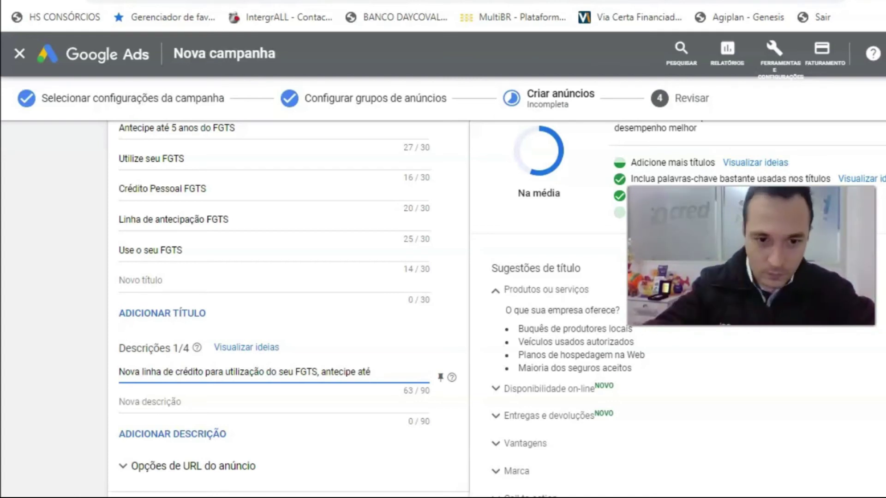
type("5 anos.")
left_click(165, 402)
type("Antecipe o seu sa")
type(".")
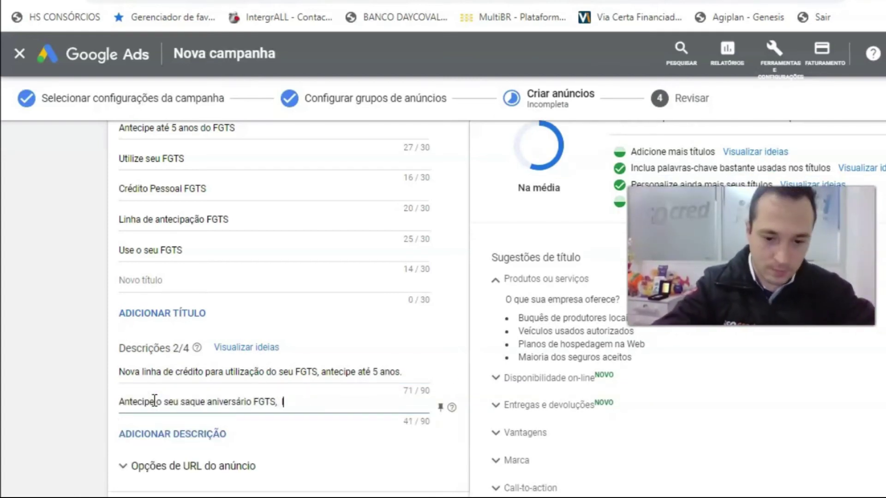
- Add descriptions 'Utilize o seu saldo de FGTS agora mesmo.' and 'Simule a antecipação do seu FGTS, conte com o recurso agora mesmo.' and finish the ad
left_click(124, 434)
type("Utilize o seu saldo de FGTS agora mesmo.")
left_click(226, 464)
type("Simule a antecipação do seu FGTS, conte com o recurso agora mesmo.")
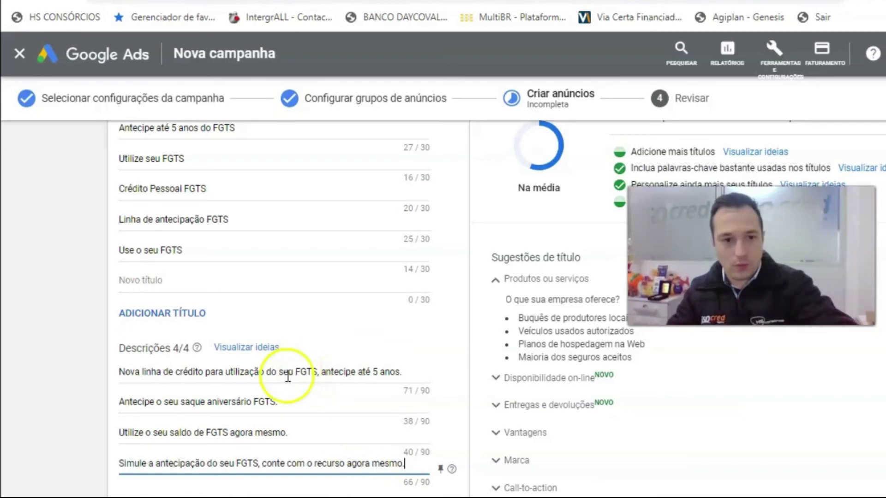
scroll(295, 367, "down", 3)
type(".")
key("Tab")
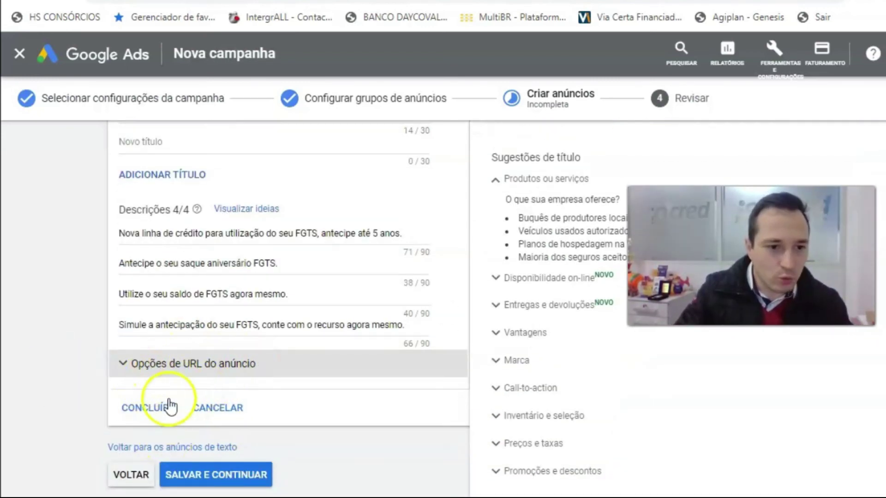
left_click(133, 410)
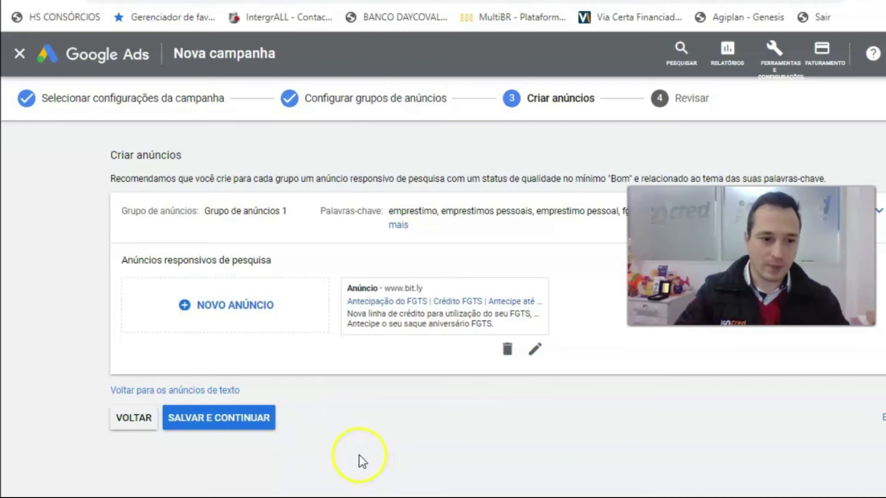
- Save the ad and publish the '[Pesquisa] - FGTS' campaign from the review page
left_click(248, 424)
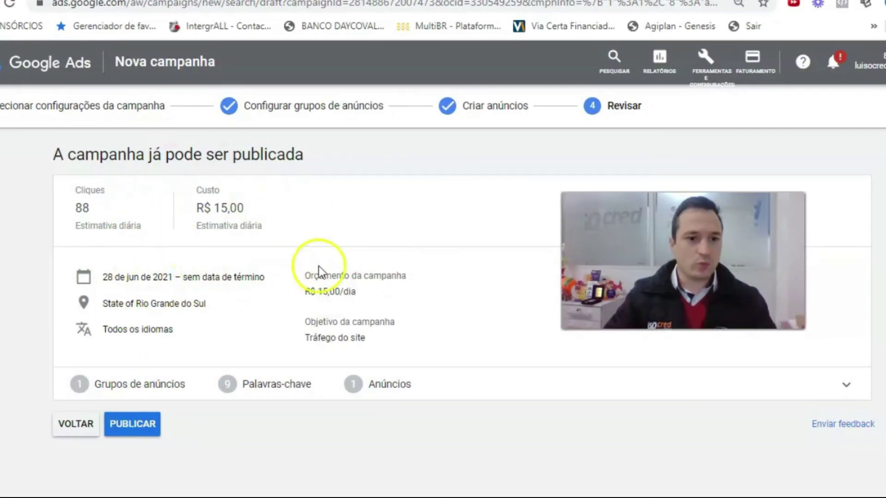
left_click(131, 423)
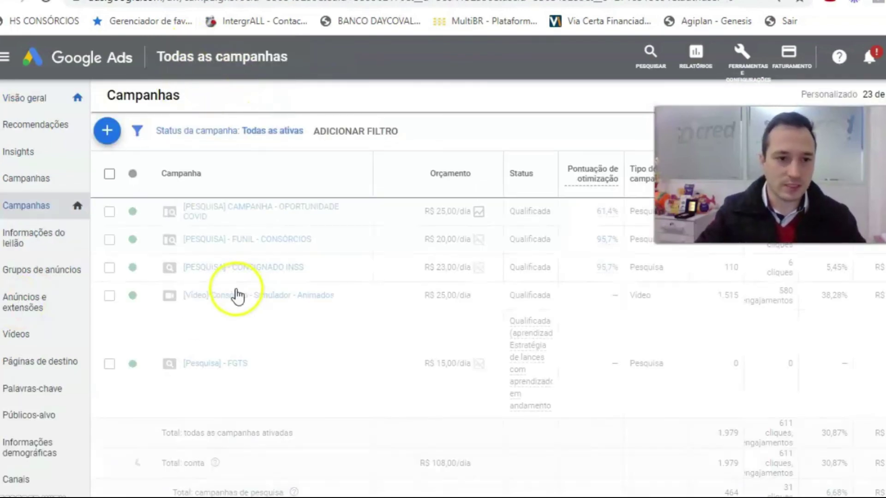
- Open the '[Pesquisa] - FGTS' campaign and go to its ads under Anúncios e extensões
left_click(217, 365)
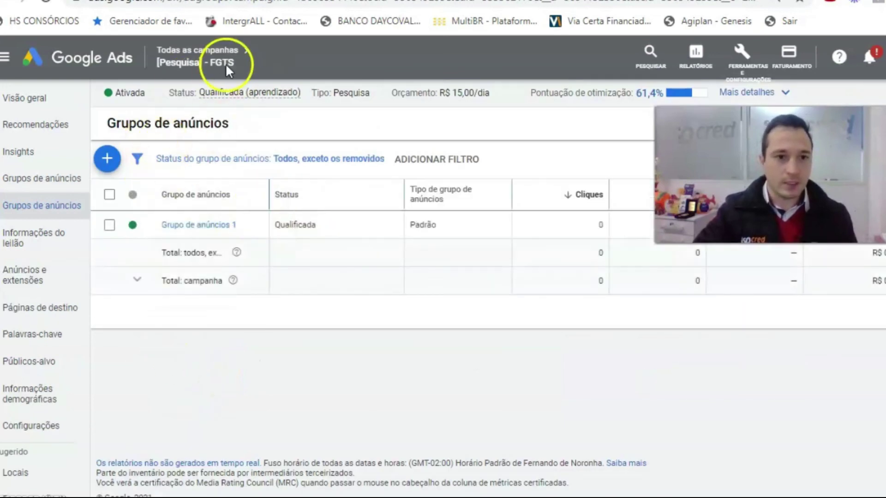
left_click(24, 275)
left_click(27, 308)
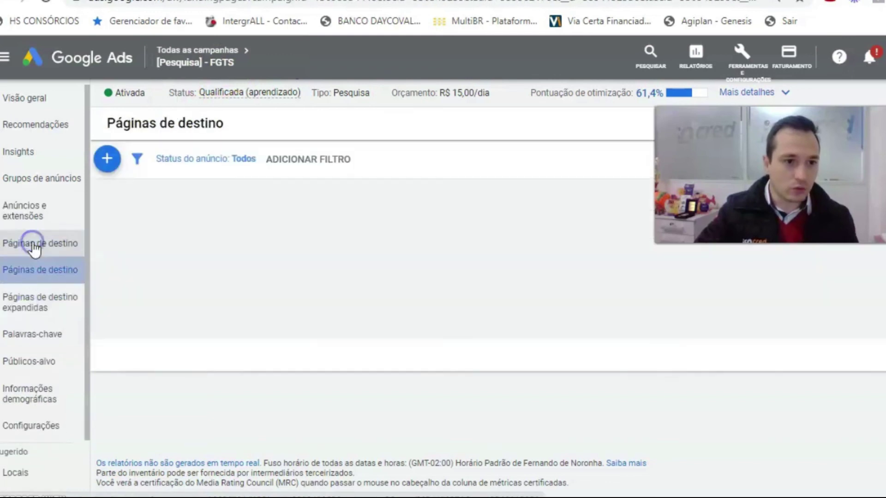
left_click(11, 212)
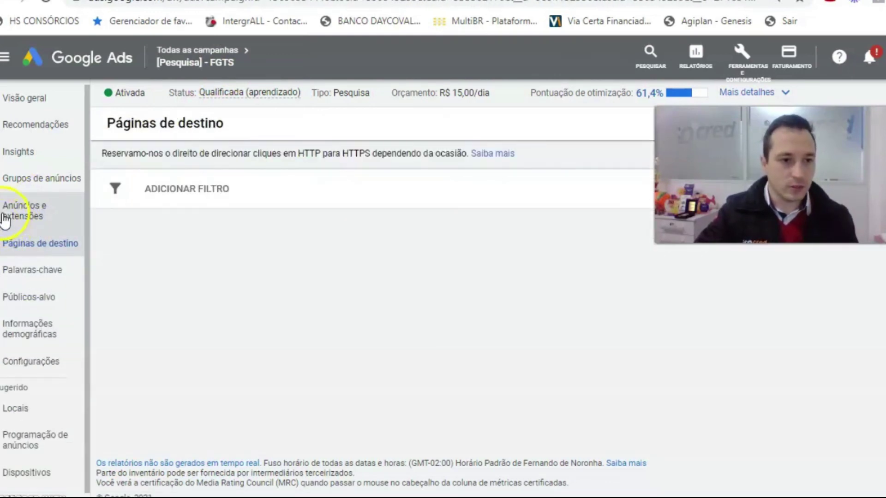